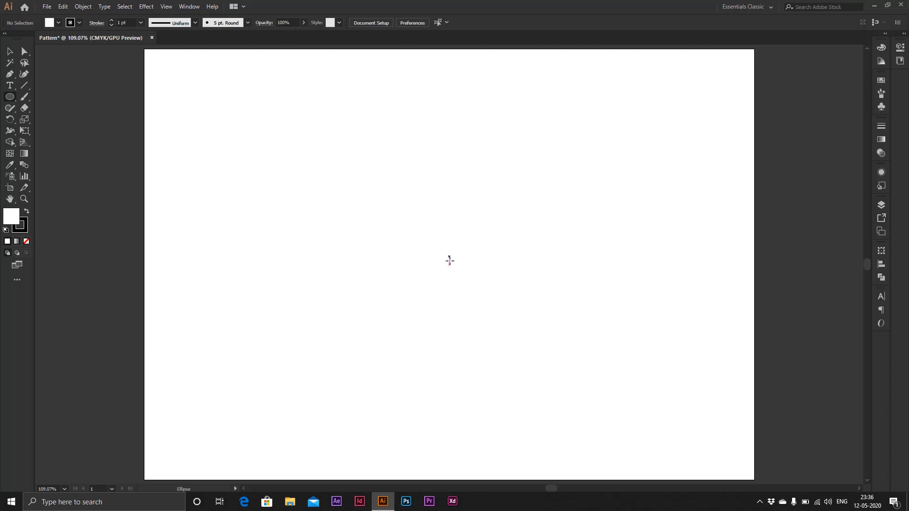
# - Draw a circle about 20.5 mm in diameter at the artboard's centre and set its stroke to 5 pt
pyautogui.moveTo(450, 264); pyautogui.dragTo(467, 286)
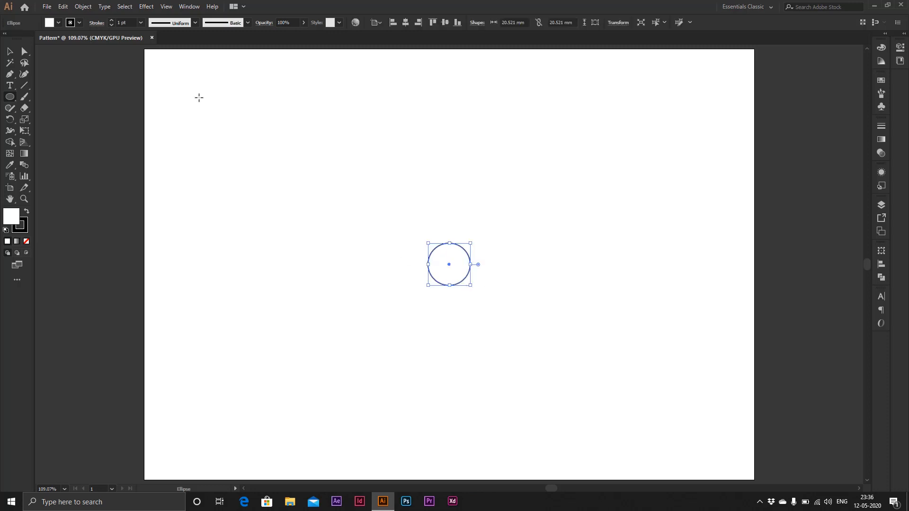
pyautogui.click(140, 23)
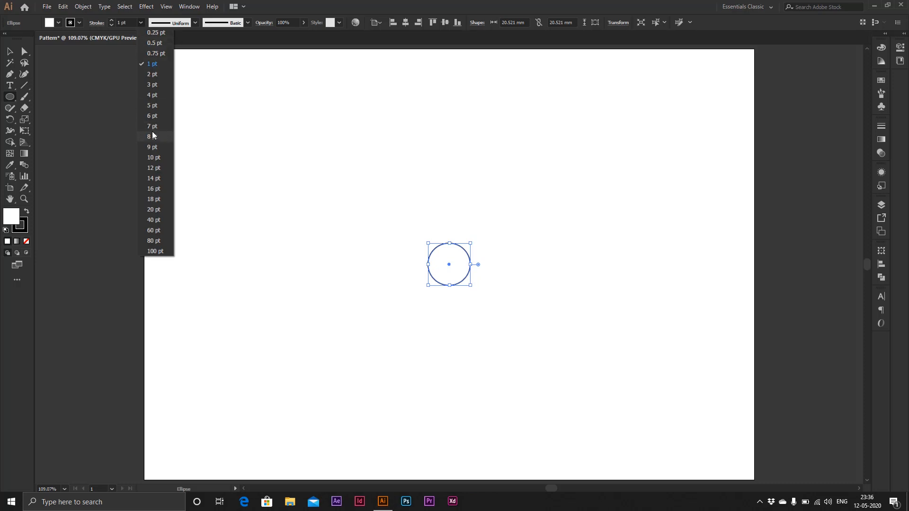
pyautogui.click(152, 106)
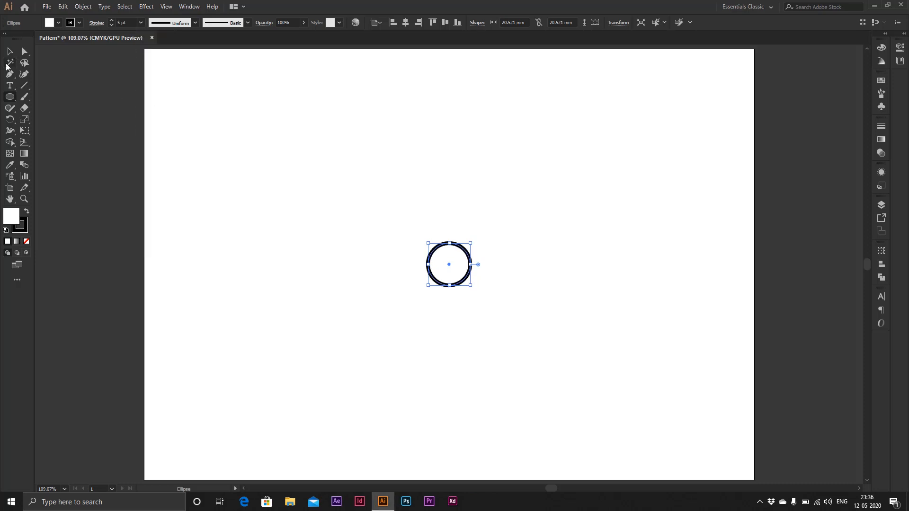
pyautogui.click(9, 53)
pyautogui.click(457, 199)
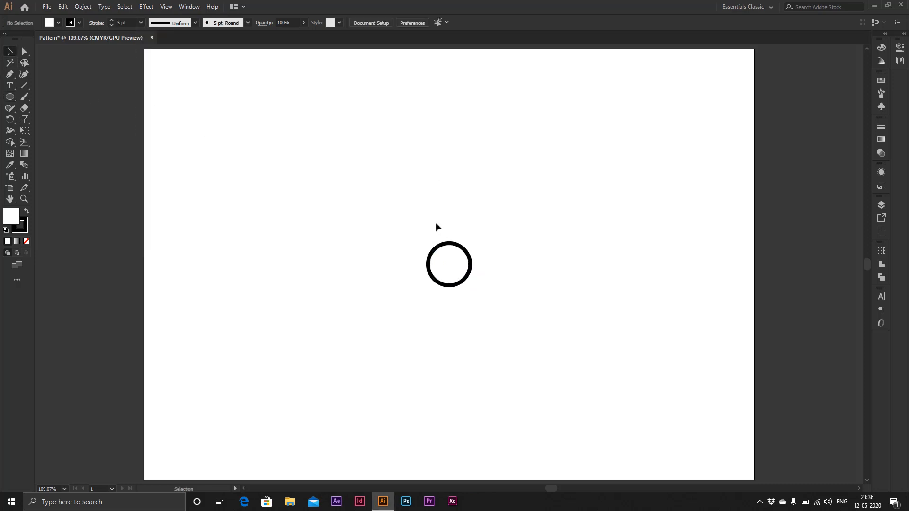
# - Duplicate the circle horizontally to its right and enlarge the copy from its centre to about 42.7 mm in diameter
pyautogui.click(459, 255)
pyautogui.moveTo(451, 254); pyautogui.dragTo(522, 252)
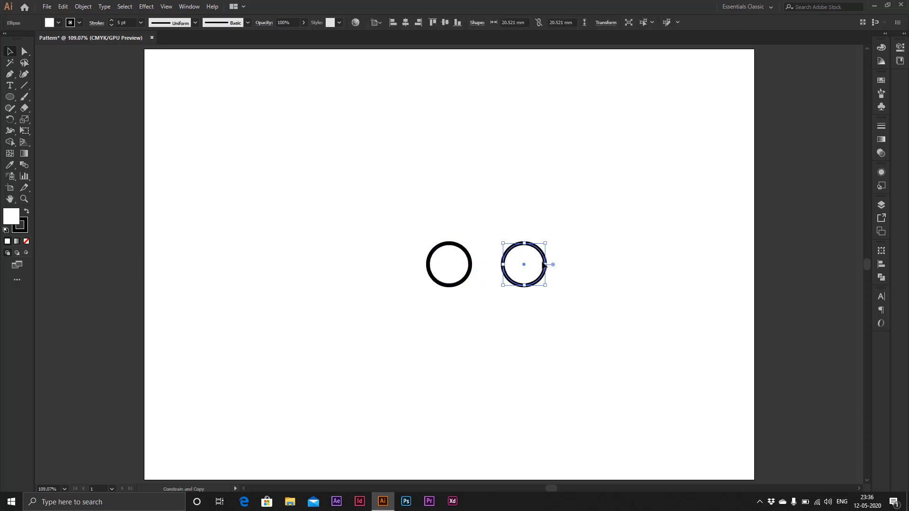
pyautogui.moveTo(548, 287); pyautogui.dragTo(573, 309)
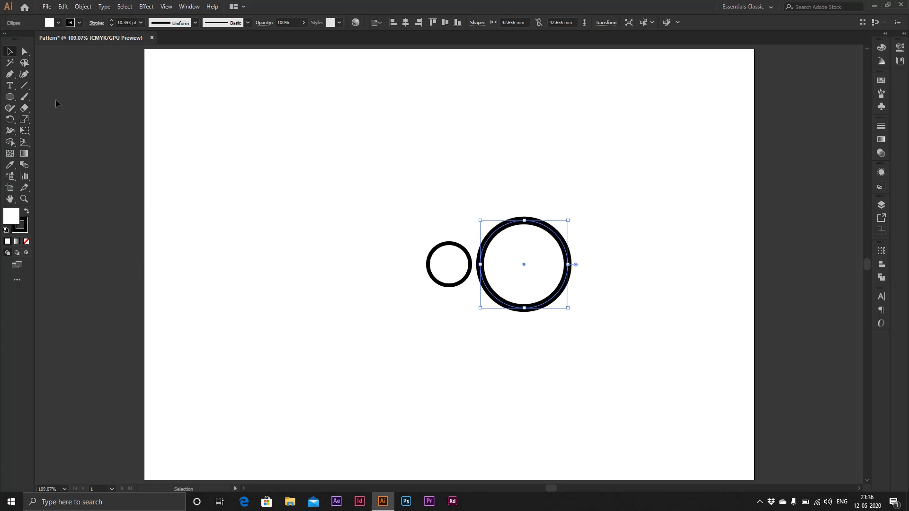
# - Align the horizontal centres of the two circles so they are concentric, and remove their fill
pyautogui.moveTo(365, 209); pyautogui.dragTo(539, 292)
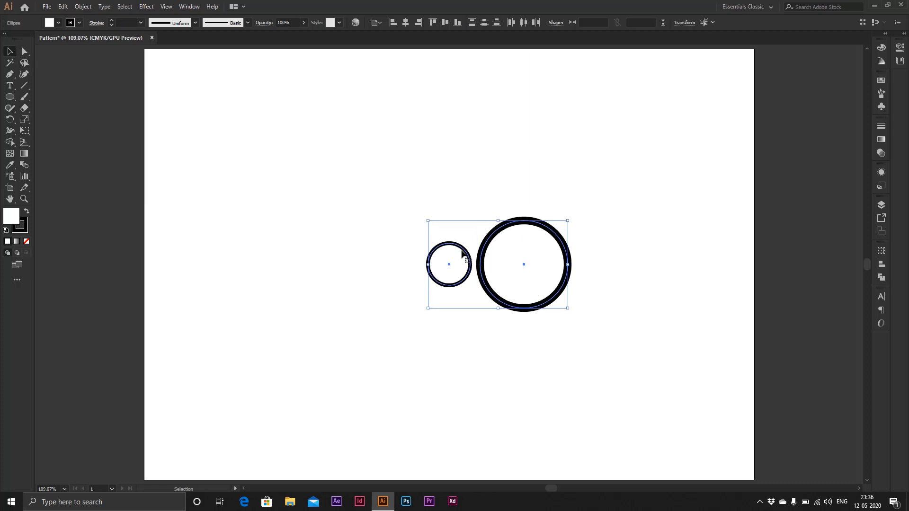
pyautogui.click(406, 24)
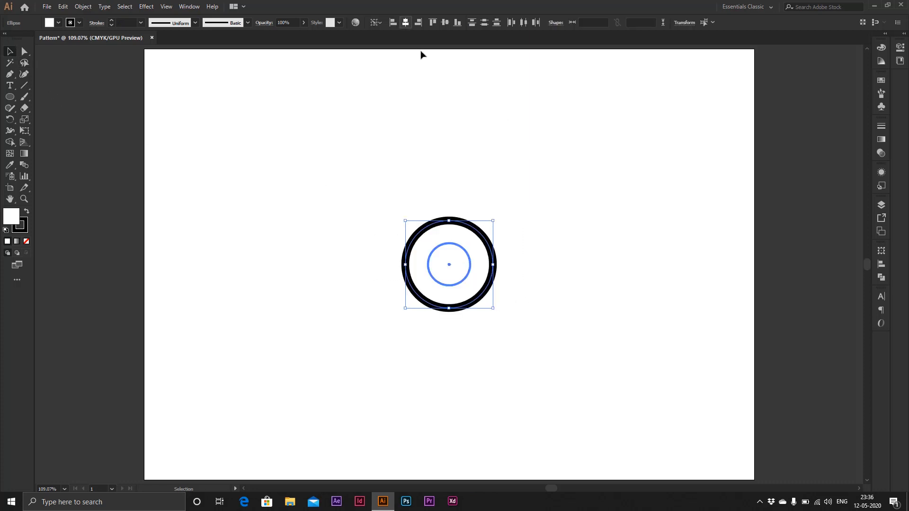
pyautogui.moveTo(340, 172); pyautogui.dragTo(577, 337)
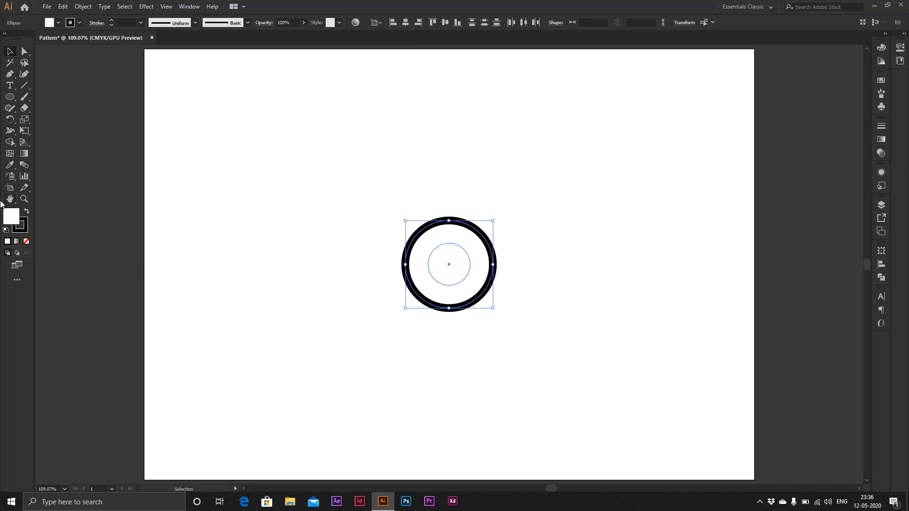
pyautogui.click(26, 241)
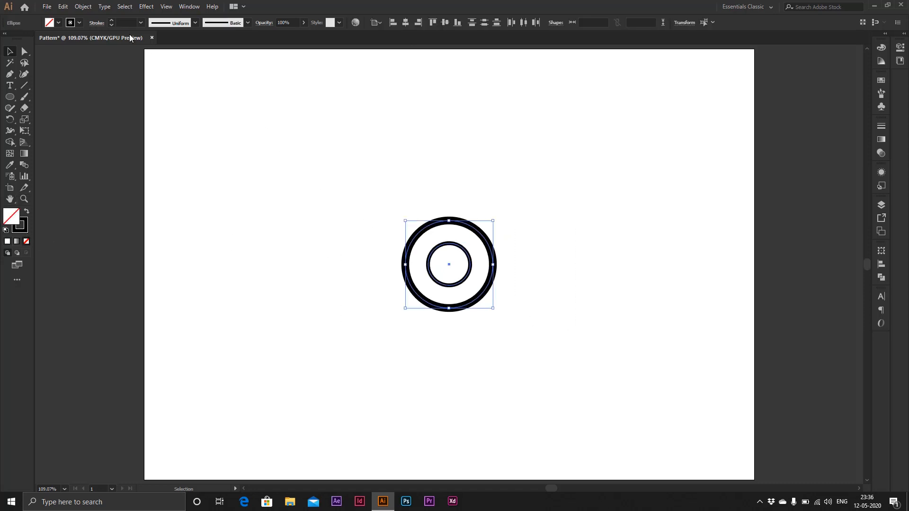
# - Set the stroke of both concentric circles to 5 pt
pyautogui.click(140, 23)
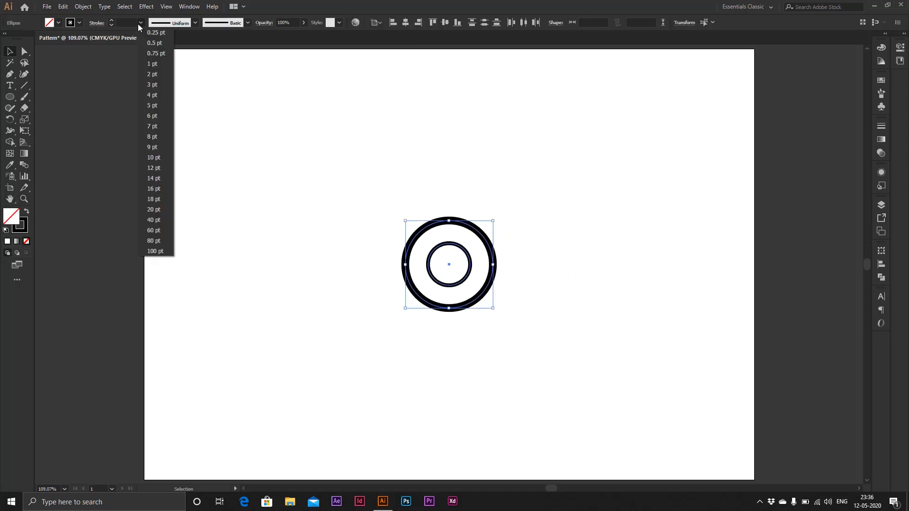
pyautogui.click(146, 106)
pyautogui.click(520, 214)
pyautogui.moveTo(349, 207); pyautogui.dragTo(545, 333)
pyautogui.click(544, 330)
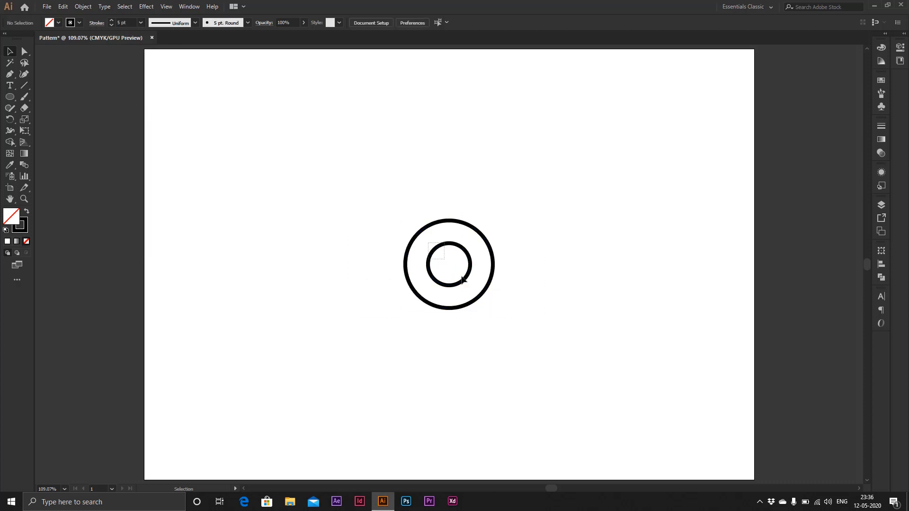
# - Shrink the inner circle slightly about its centre and set both circles' strokes to 5 pt again
pyautogui.hotkey('ctrl', 'a')
pyautogui.keyDown('shift'); pyautogui.click(490, 282); pyautogui.keyUp('shift')
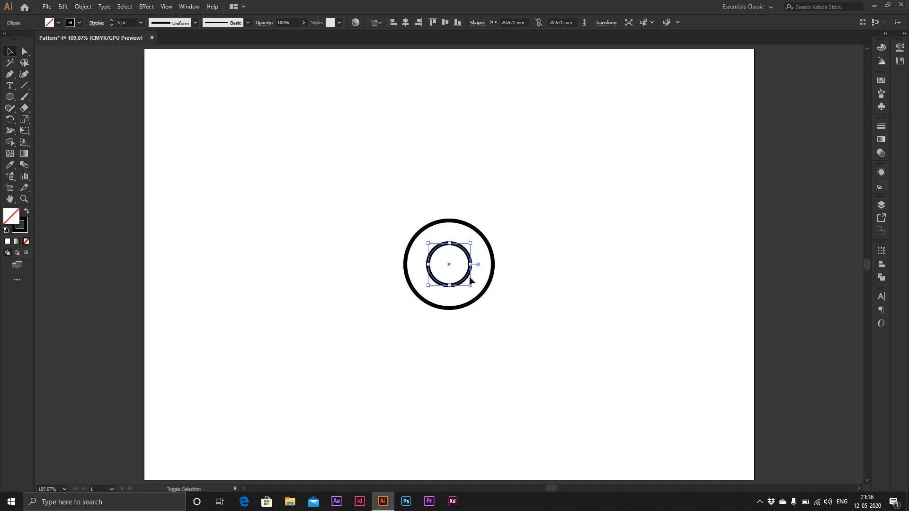
pyautogui.moveTo(471, 284); pyautogui.dragTo(468, 283)
pyautogui.moveTo(520, 216); pyautogui.dragTo(441, 280)
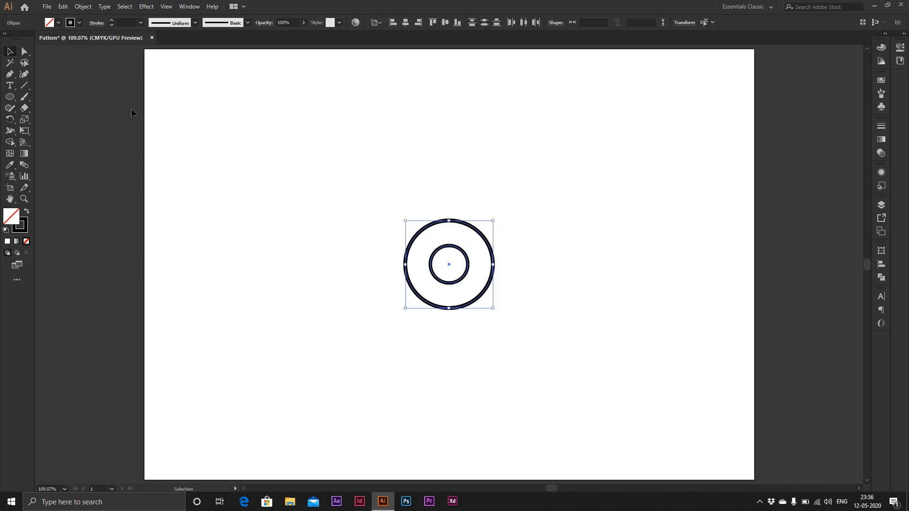
pyautogui.click(140, 23)
pyautogui.click(158, 107)
# - Make a blend between the two concentric circles
pyautogui.click(84, 11)
pyautogui.moveTo(154, 261)
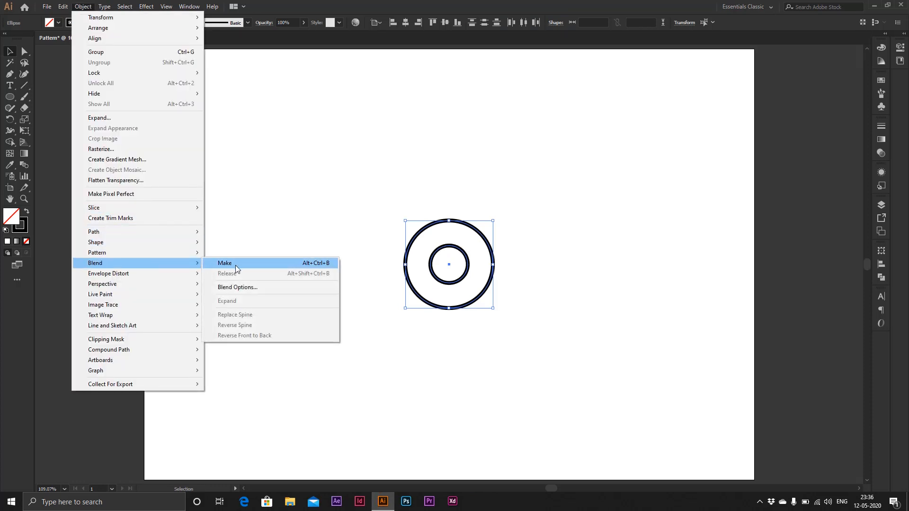
pyautogui.click(241, 264)
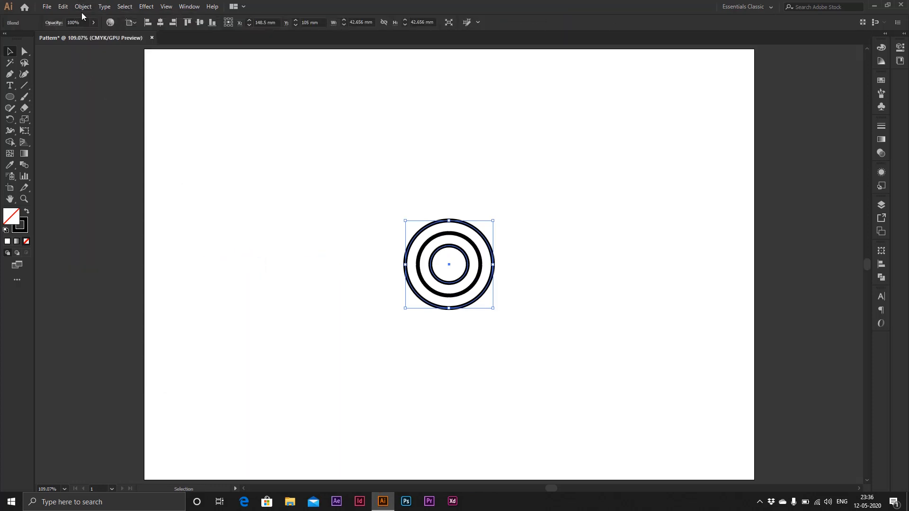
# - Set the blend's spacing to Specified Steps with a value of 3, with Preview enabled
pyautogui.click(82, 10)
pyautogui.moveTo(178, 264)
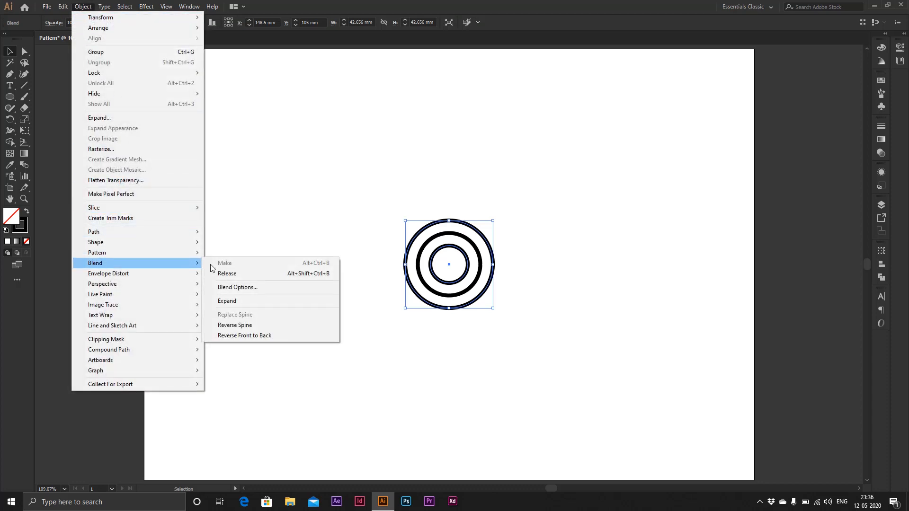
pyautogui.click(248, 287)
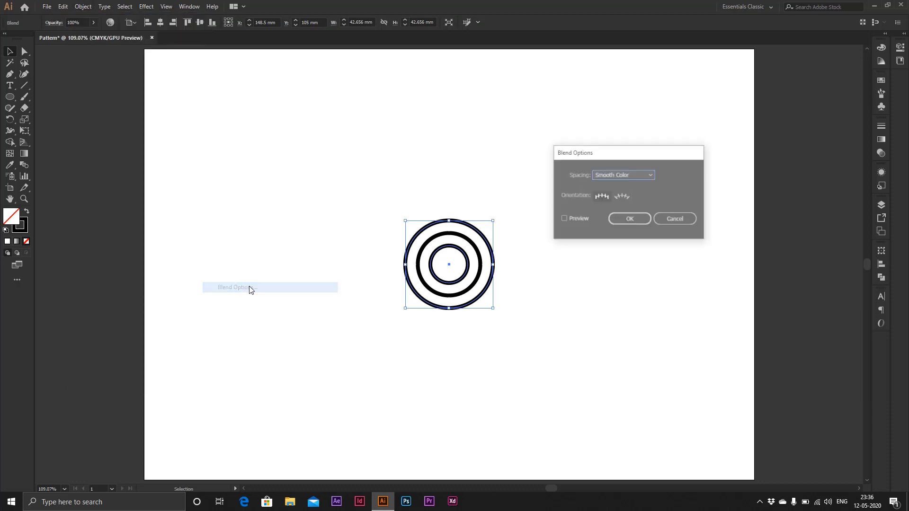
pyautogui.click(572, 219)
pyautogui.click(637, 175)
pyautogui.click(632, 197)
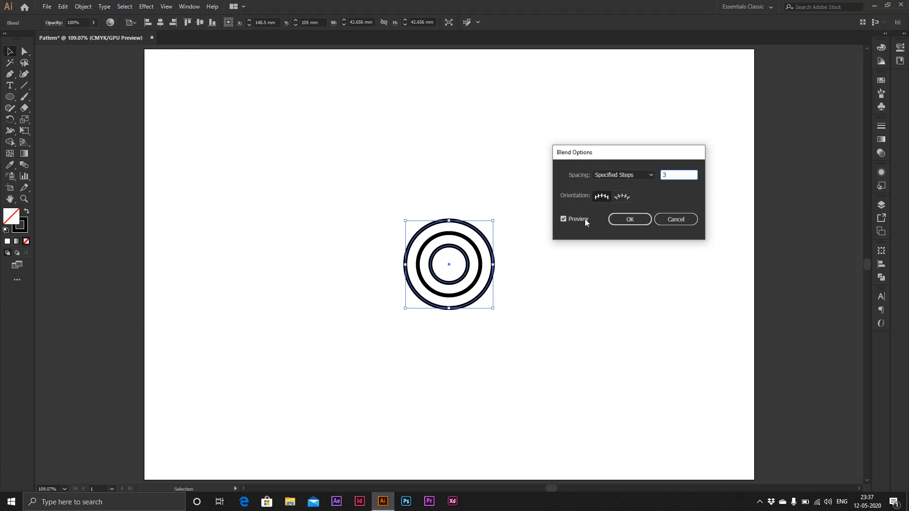
pyautogui.press('Tab')
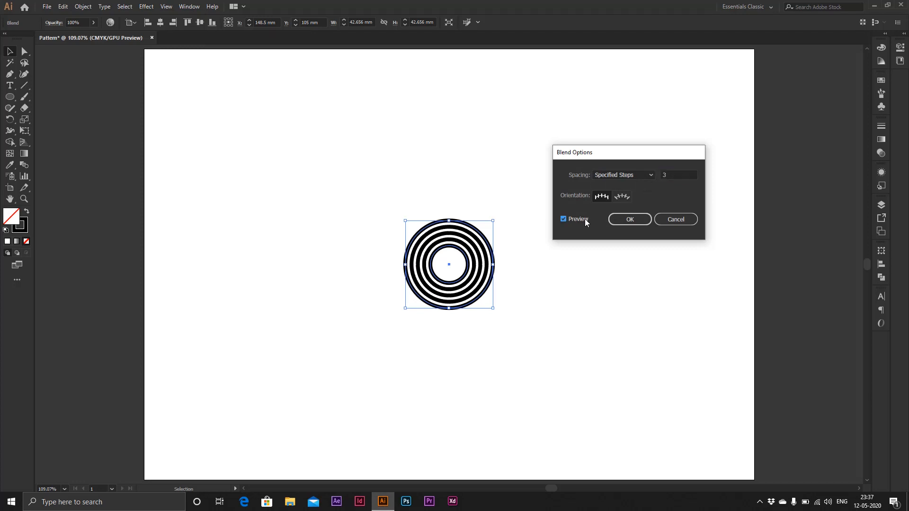
pyautogui.click(627, 221)
# - Expand the circle blend into separate concentric paths
pyautogui.click(373, 190)
pyautogui.moveTo(370, 185); pyautogui.dragTo(559, 328)
pyautogui.press('z')
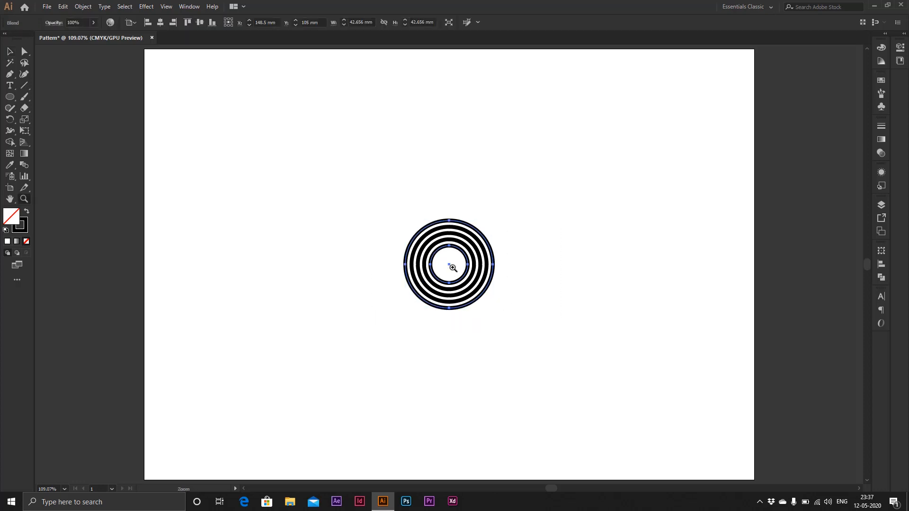
pyautogui.moveTo(452, 265); pyautogui.dragTo(544, 327)
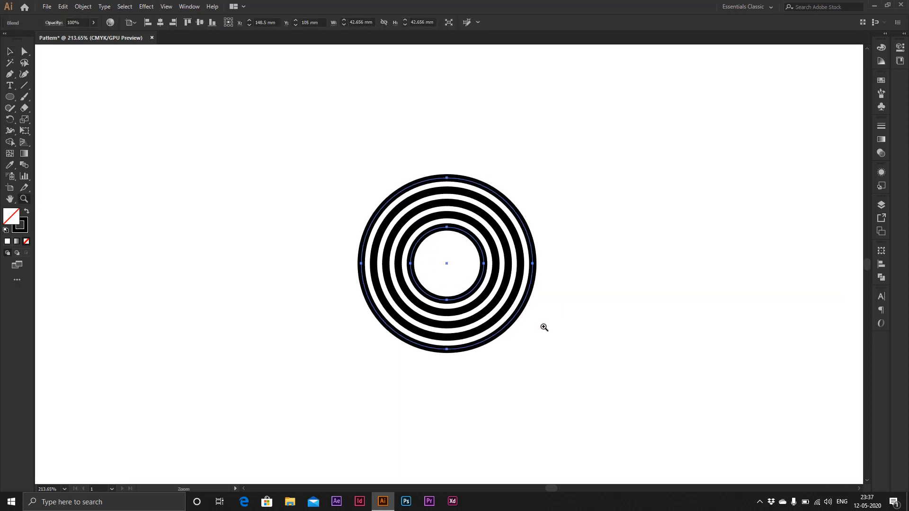
pyautogui.click(83, 7)
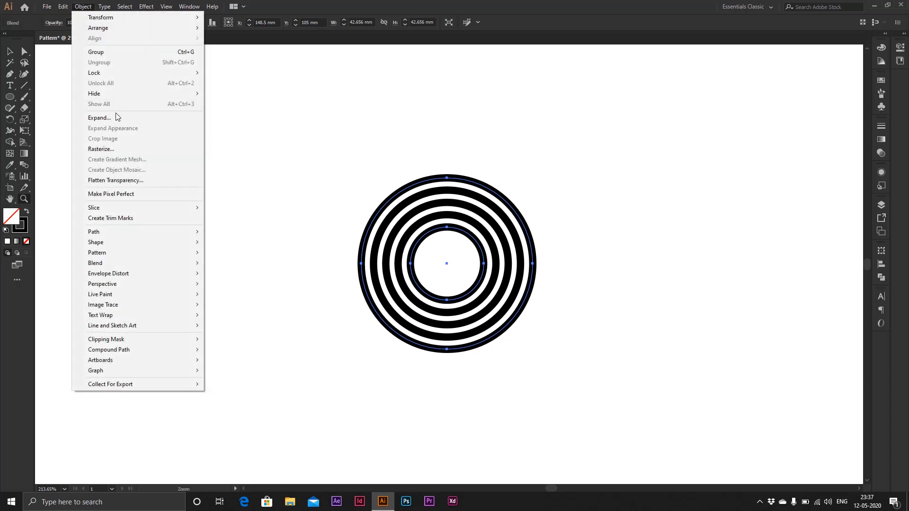
pyautogui.click(100, 117)
pyautogui.click(423, 301)
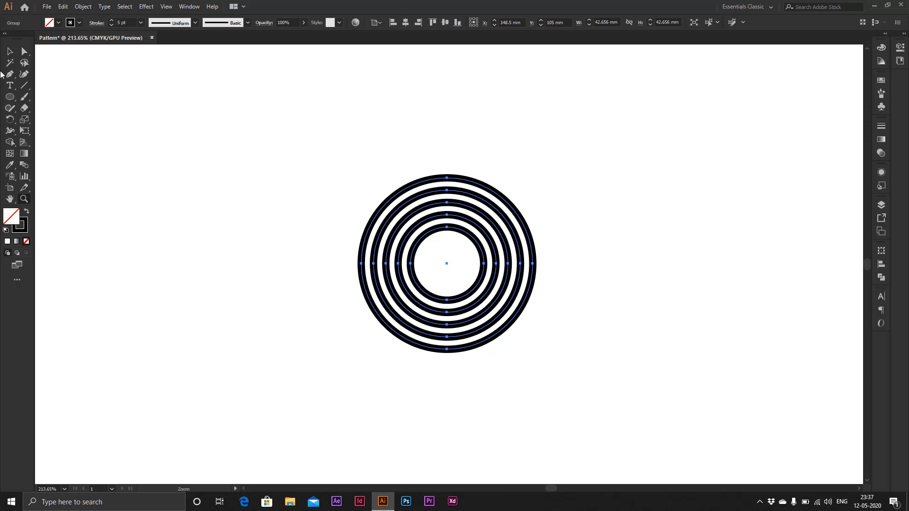
# - Duplicate the ring group to its right and cut the copy's paths at their top and left anchor points
pyautogui.click(7, 51)
pyautogui.moveTo(480, 268); pyautogui.dragTo(558, 270)
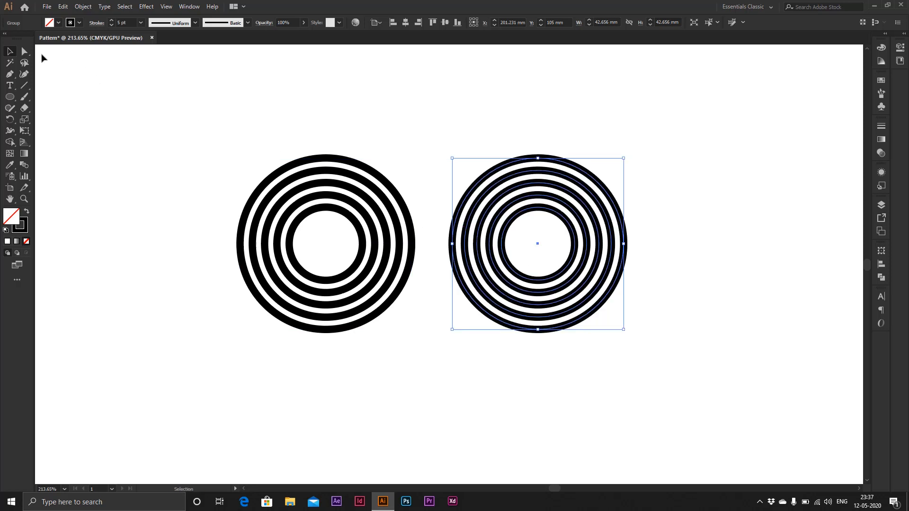
pyautogui.press('a')
pyautogui.moveTo(531, 133); pyautogui.dragTo(564, 221)
pyautogui.click(202, 24)
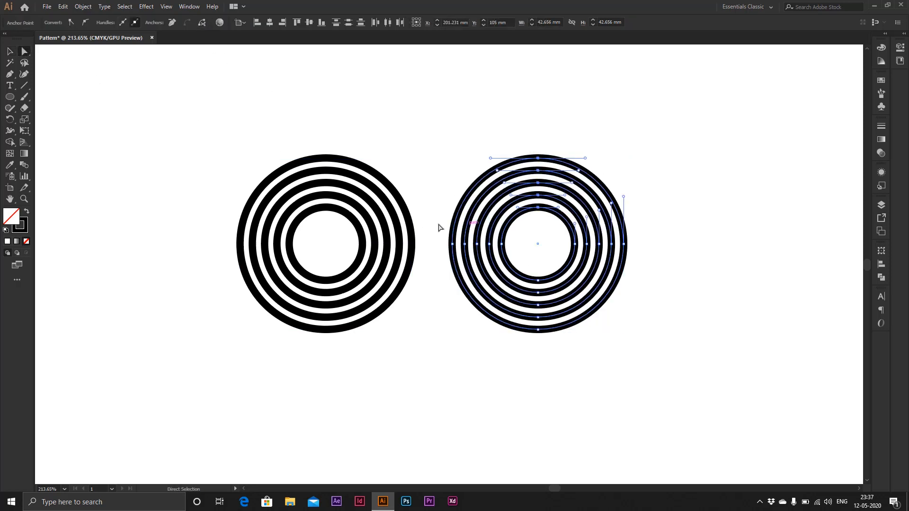
pyautogui.moveTo(436, 237); pyautogui.dragTo(517, 255)
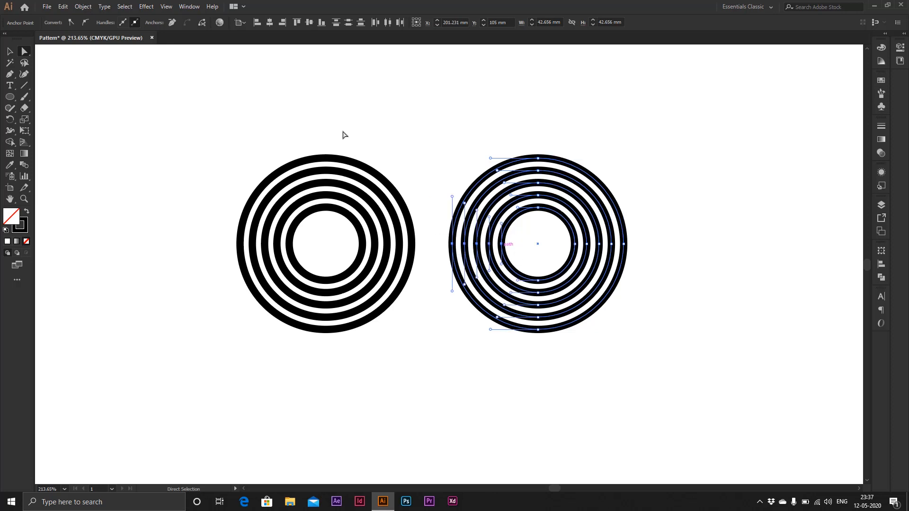
pyautogui.click(201, 23)
# - Ungroup the cut copy of the concentric rings
pyautogui.click(10, 51)
pyautogui.click(562, 138)
pyautogui.moveTo(466, 145); pyautogui.dragTo(519, 227)
pyautogui.rightClick(513, 209)
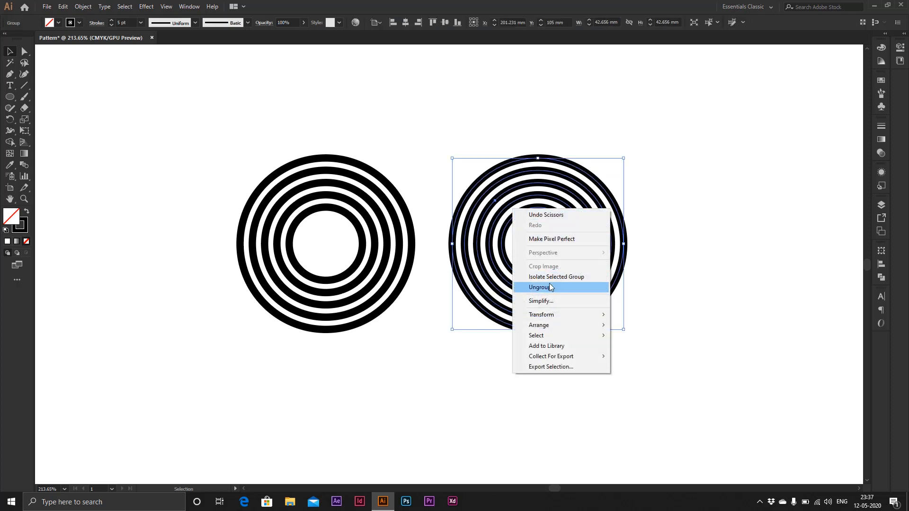
pyautogui.click(549, 287)
# - Move the upper-left quarter arcs away from the cut rings and delete the remaining three-quarter arcs
pyautogui.click(519, 134)
pyautogui.moveTo(455, 162); pyautogui.dragTo(472, 169)
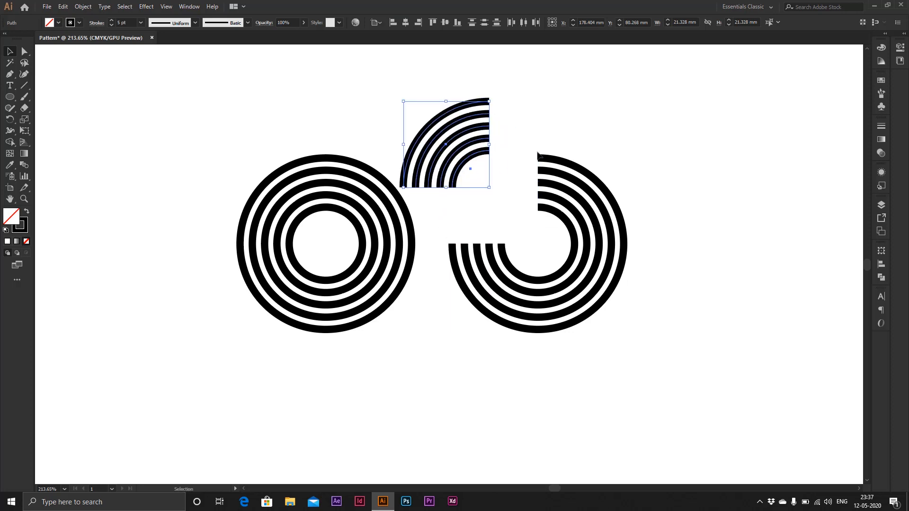
pyautogui.click(555, 168)
pyautogui.press('Delete')
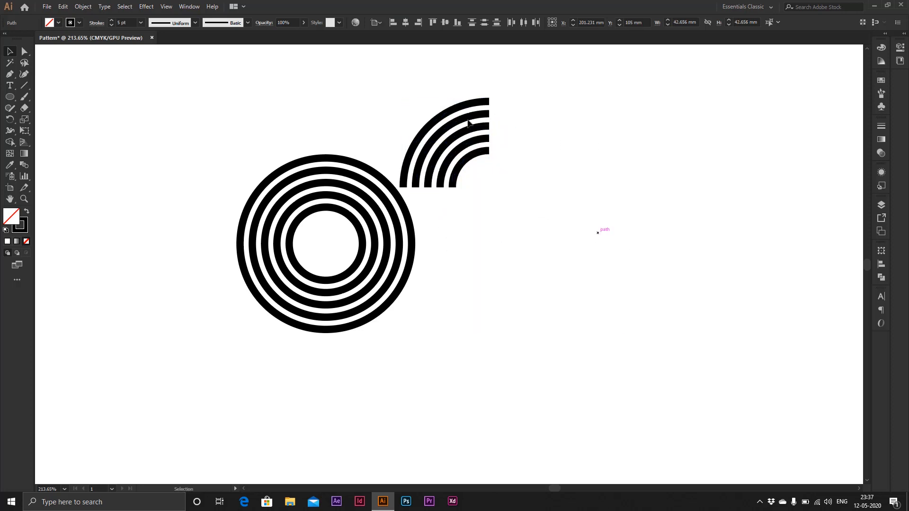
# - Rotate the quarter arcs 90° counterclockwise and snap their upper ends to the right-side anchor points of the full rings
pyautogui.click(475, 160)
pyautogui.moveTo(483, 174); pyautogui.dragTo(558, 159)
pyautogui.moveTo(503, 200); pyautogui.dragTo(415, 259)
pyautogui.click(487, 258)
# - Select the rings and quarter arcs and switch the display to Outline view, close up on their junction
pyautogui.press('z')
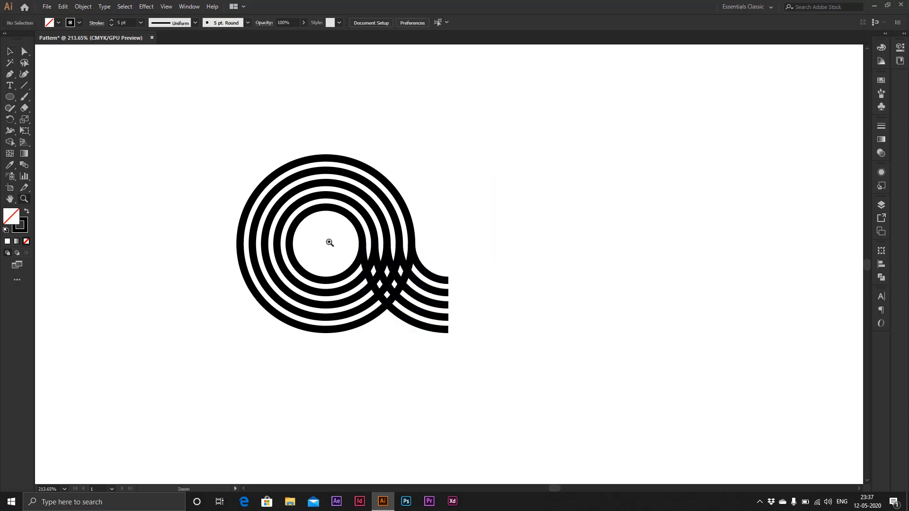
pyautogui.moveTo(329, 243); pyautogui.dragTo(477, 275)
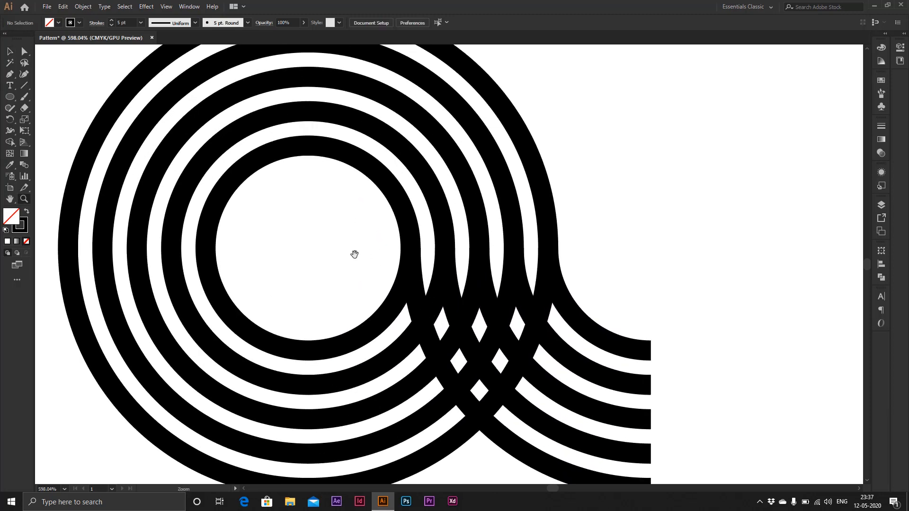
pyautogui.moveTo(355, 254); pyautogui.dragTo(720, 337)
pyautogui.click(12, 53)
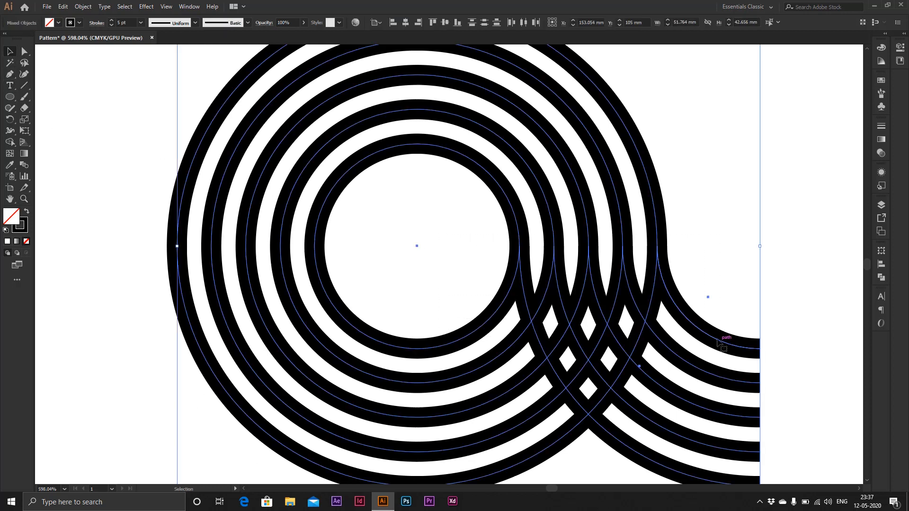
pyautogui.click(166, 7)
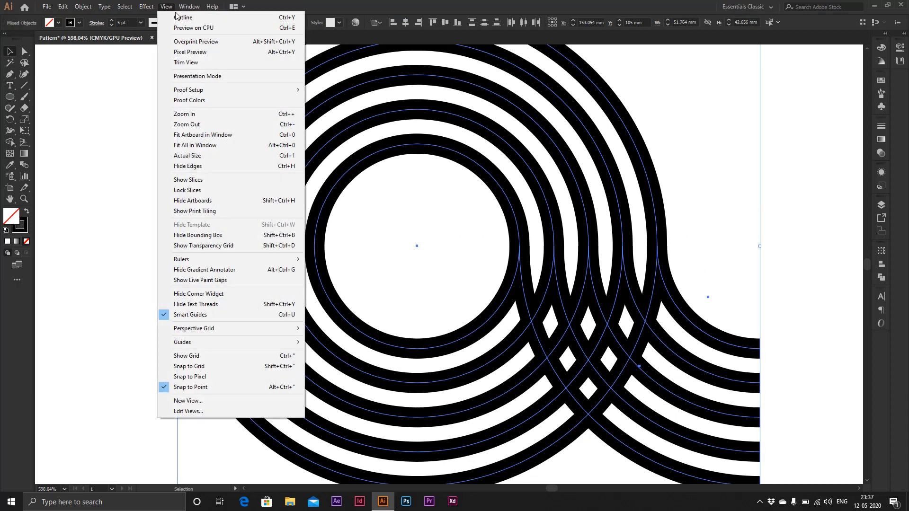
pyautogui.click(180, 19)
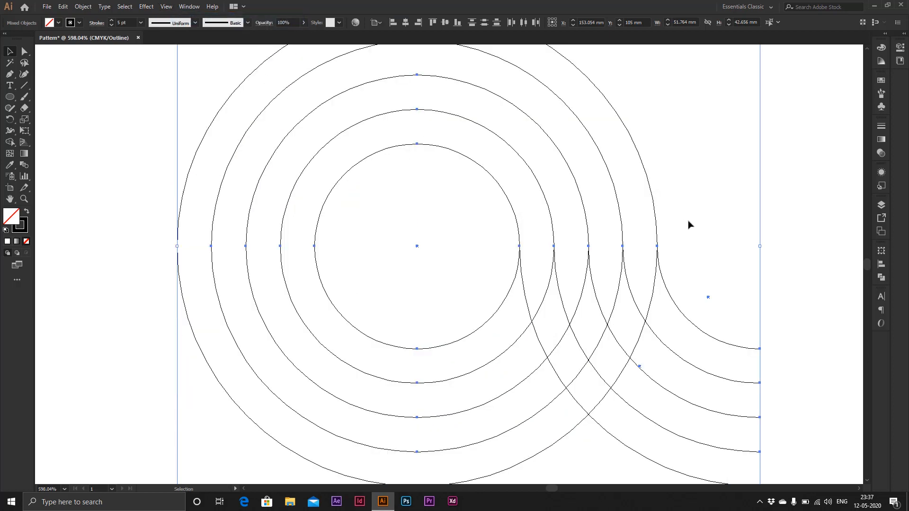
# - Nudge the largest quarter arc's upper end onto the innermost ring's right anchor point and return the display to GPU Preview
pyautogui.press('z')
pyautogui.moveTo(500, 238); pyautogui.dragTo(694, 280)
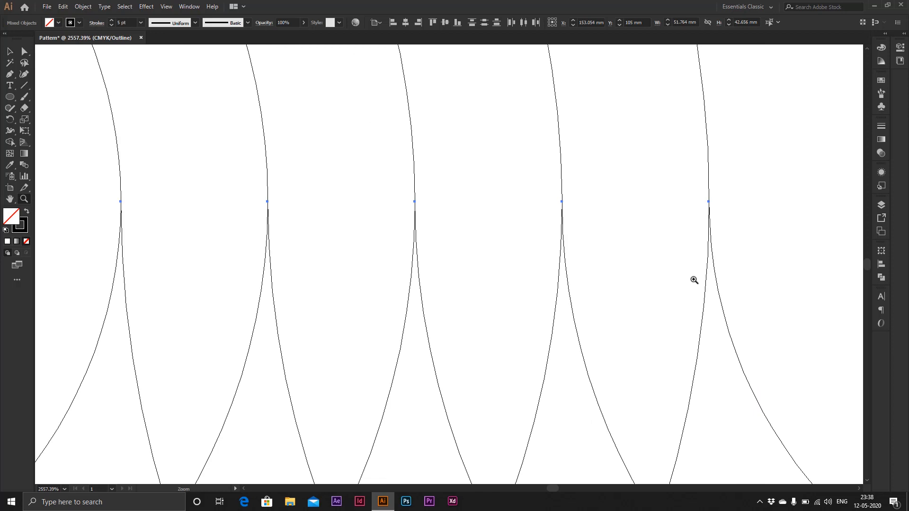
pyautogui.click(10, 51)
pyautogui.click(150, 201)
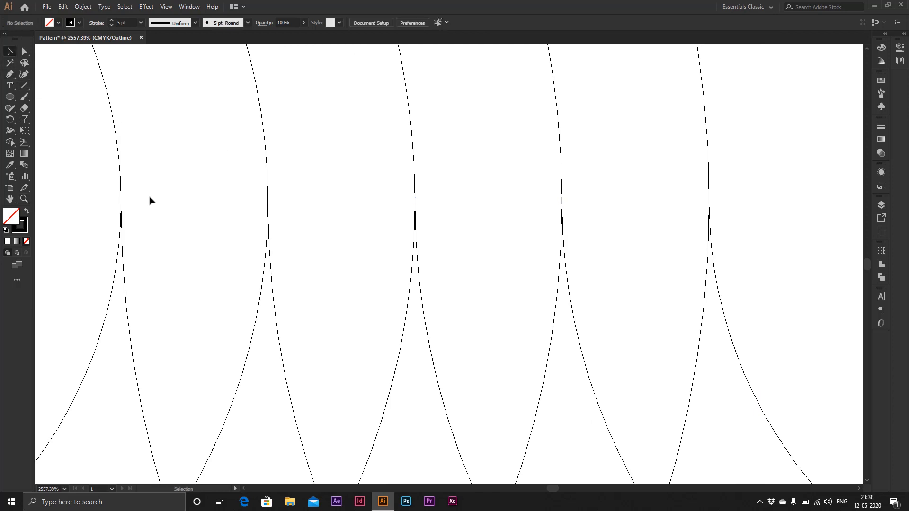
pyautogui.moveTo(123, 242); pyautogui.dragTo(122, 243)
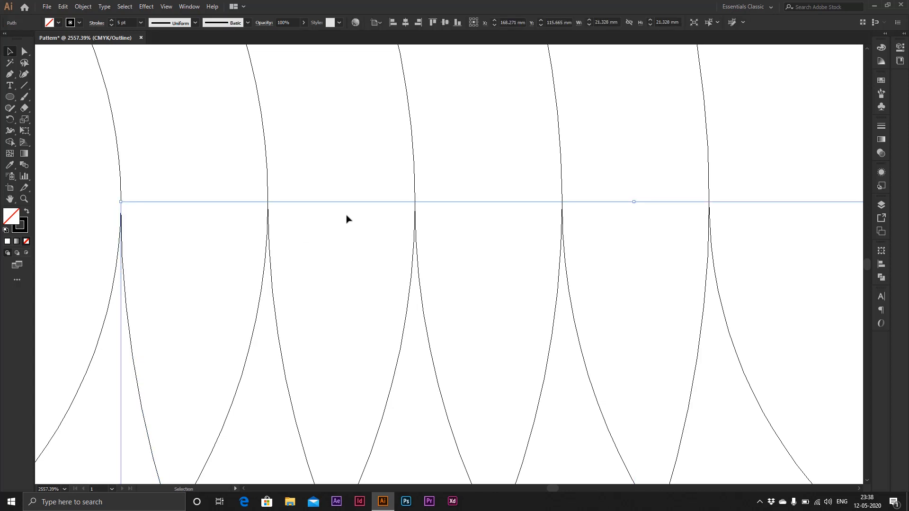
pyautogui.click(162, 7)
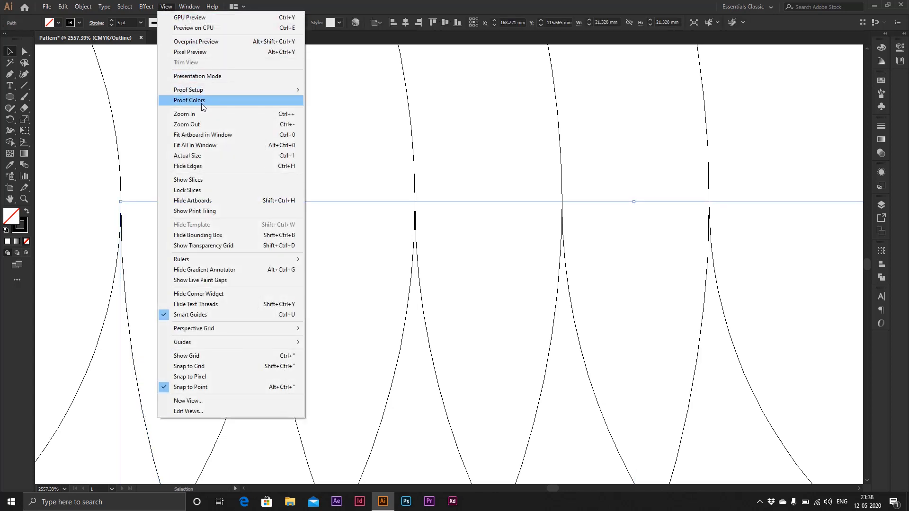
pyautogui.click(190, 18)
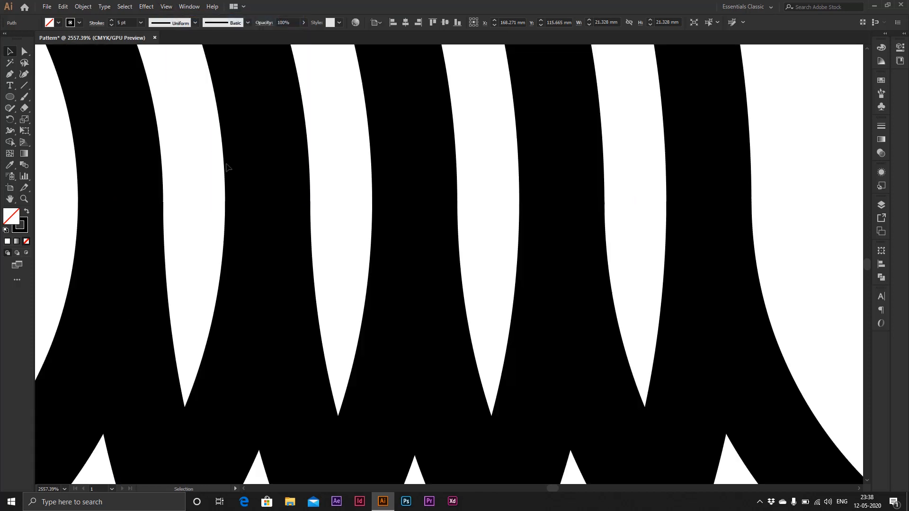
pyautogui.click(180, 167)
# - Select the rings and quarter arcs and remove the crossing ring segments between the arcs with the Shape Builder, leaving the arcs uninterrupted
pyautogui.scroll(-5, 180, 166)
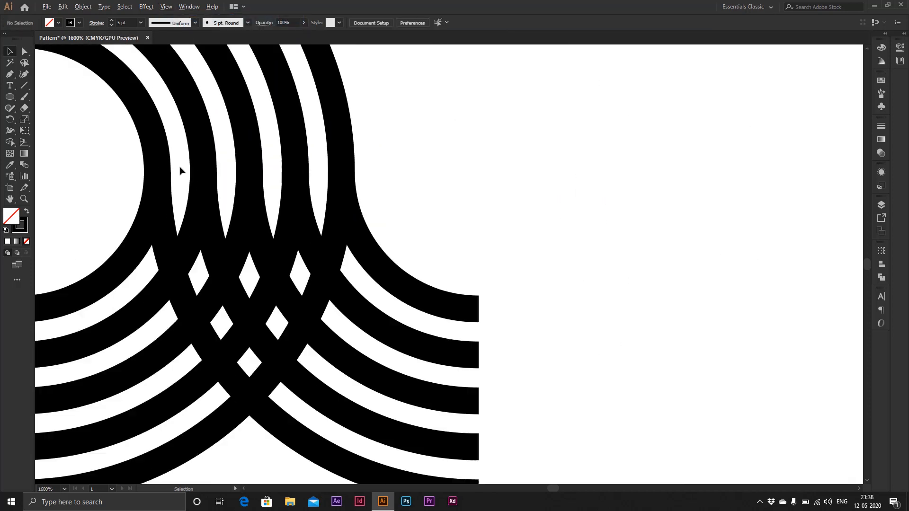
pyautogui.moveTo(97, 171); pyautogui.dragTo(412, 258)
pyautogui.moveTo(225, 218); pyautogui.dragTo(401, 213)
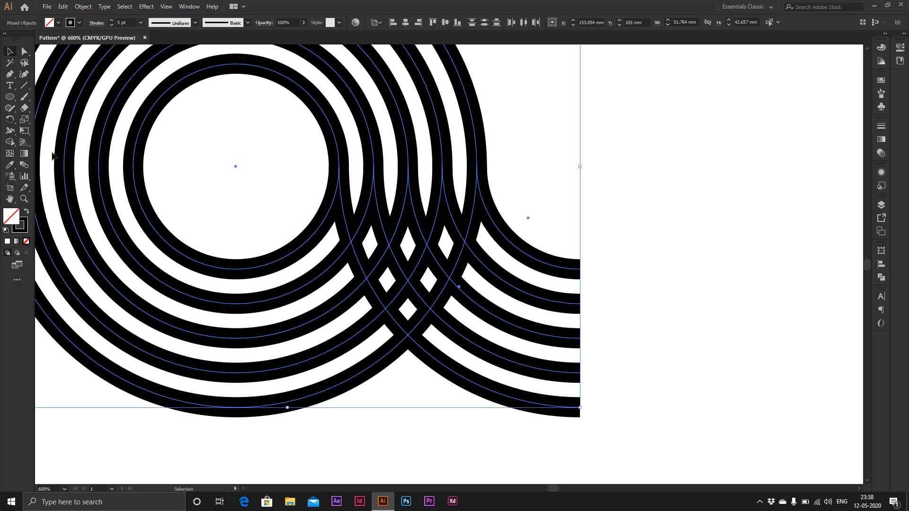
pyautogui.click(13, 145)
pyautogui.scroll(2, 364, 218)
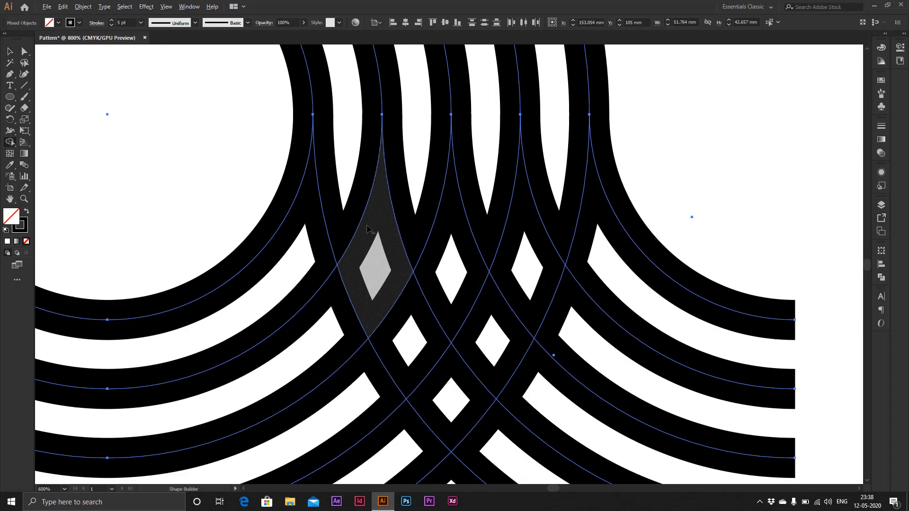
pyautogui.keyDown('alt'); pyautogui.click(401, 299); pyautogui.keyUp('alt')
pyautogui.keyDown('alt'); pyautogui.click(430, 378); pyautogui.keyUp('alt')
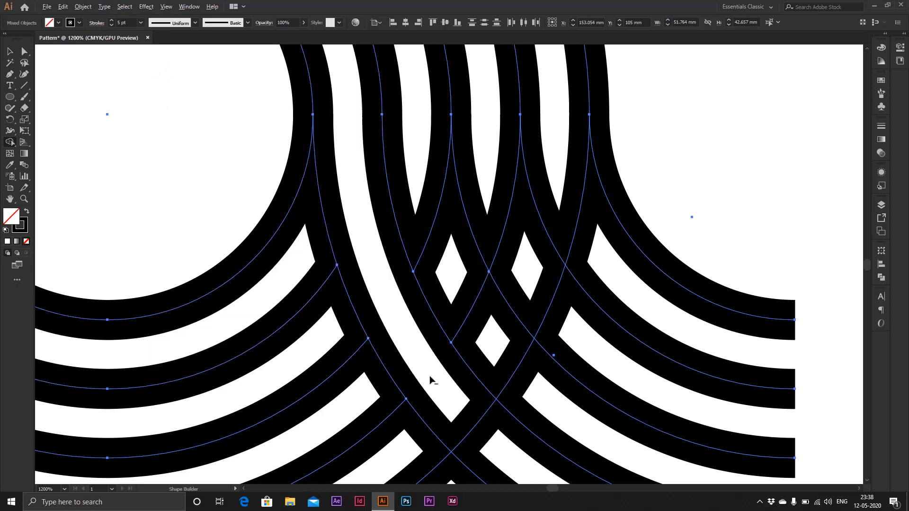
pyautogui.keyDown('alt'); pyautogui.click(473, 425); pyautogui.keyUp('alt')
pyautogui.keyDown('alt'); pyautogui.click(516, 369); pyautogui.keyUp('alt')
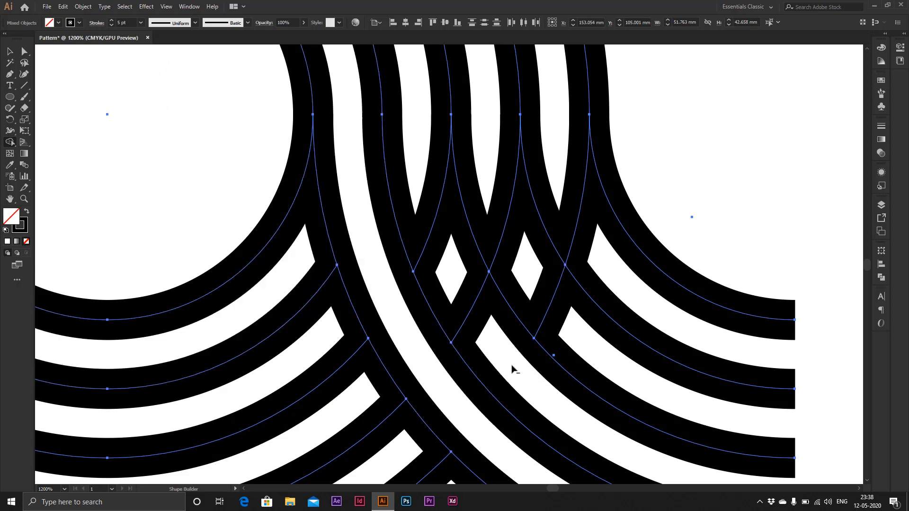
pyautogui.keyDown('alt'); pyautogui.click(471, 316); pyautogui.keyUp('alt')
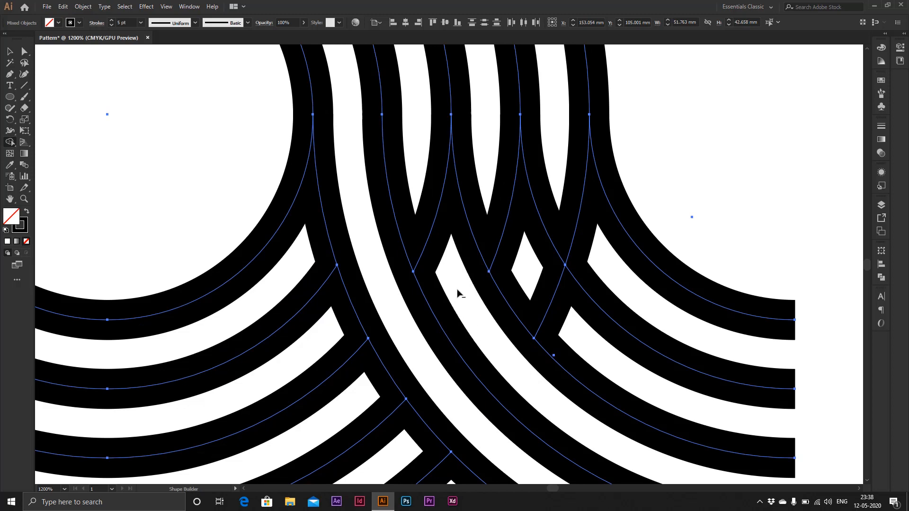
pyautogui.keyDown('alt'); pyautogui.click(431, 233); pyautogui.keyUp('alt')
pyautogui.keyDown('alt'); pyautogui.click(498, 232); pyautogui.keyUp('alt')
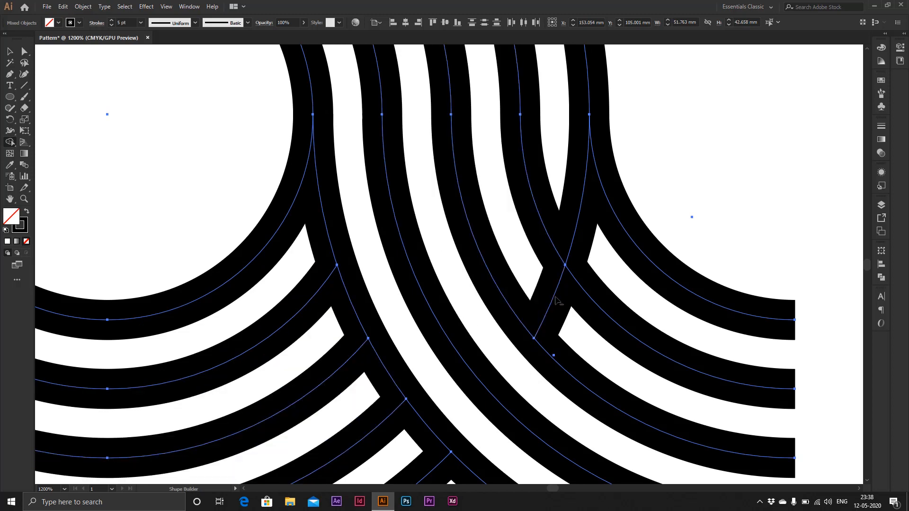
pyautogui.keyDown('alt'); pyautogui.click(556, 300); pyautogui.keyUp('alt')
pyautogui.keyDown('alt'); pyautogui.click(582, 218); pyautogui.keyUp('alt')
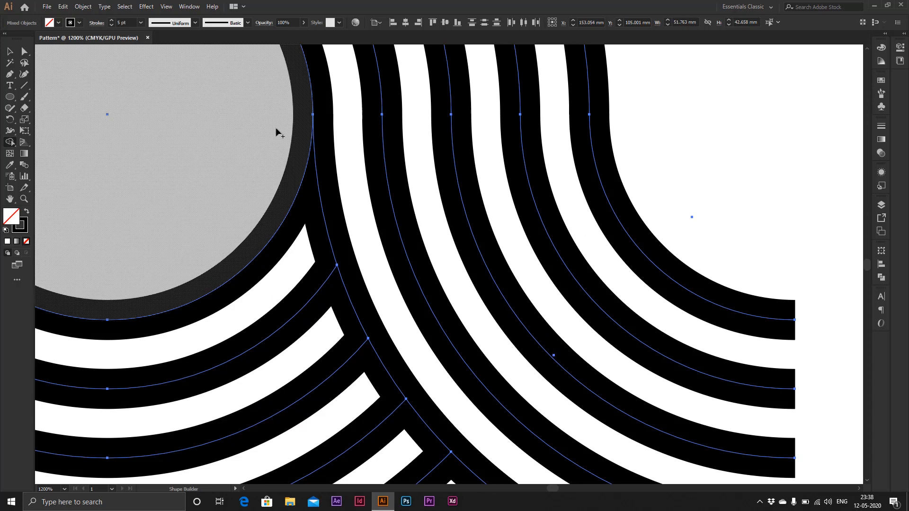
# - Expand the fill and stroke of the selected rings and arcs
pyautogui.click(11, 52)
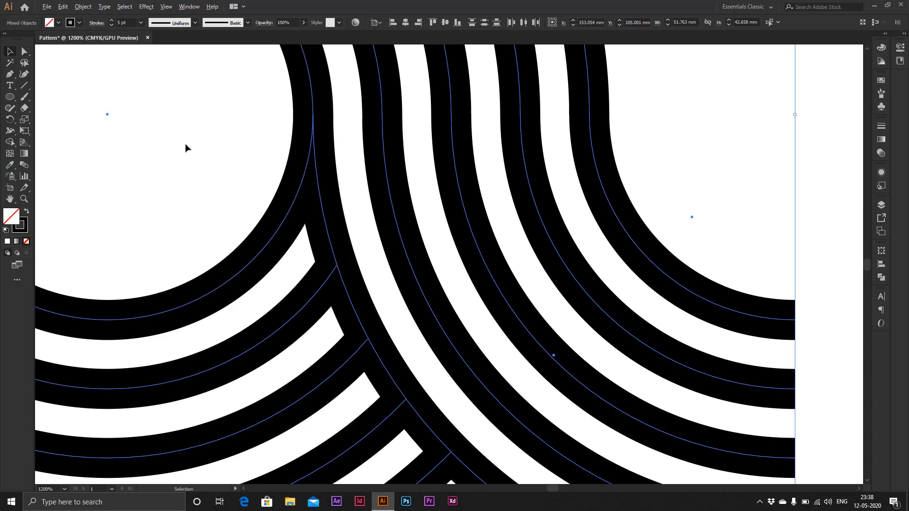
pyautogui.scroll(-2, 185, 149)
pyautogui.moveTo(186, 147); pyautogui.dragTo(394, 251)
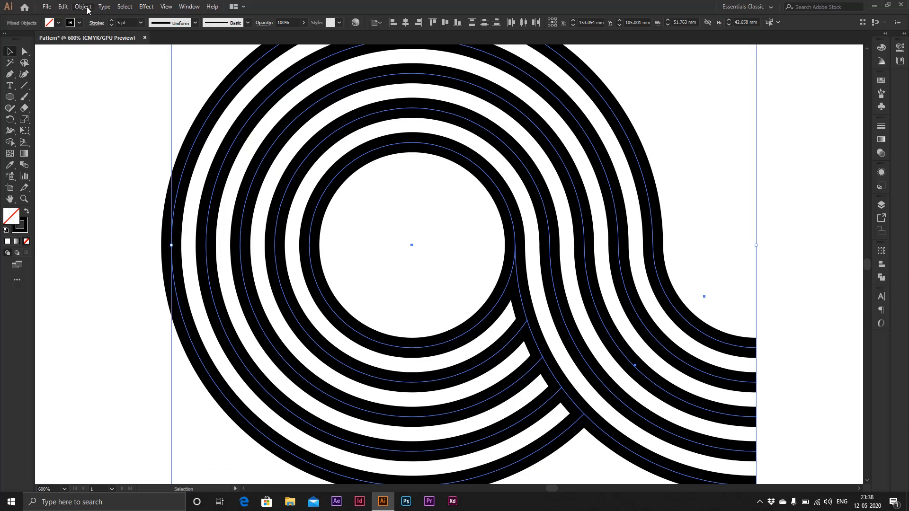
pyautogui.click(87, 8)
pyautogui.click(117, 120)
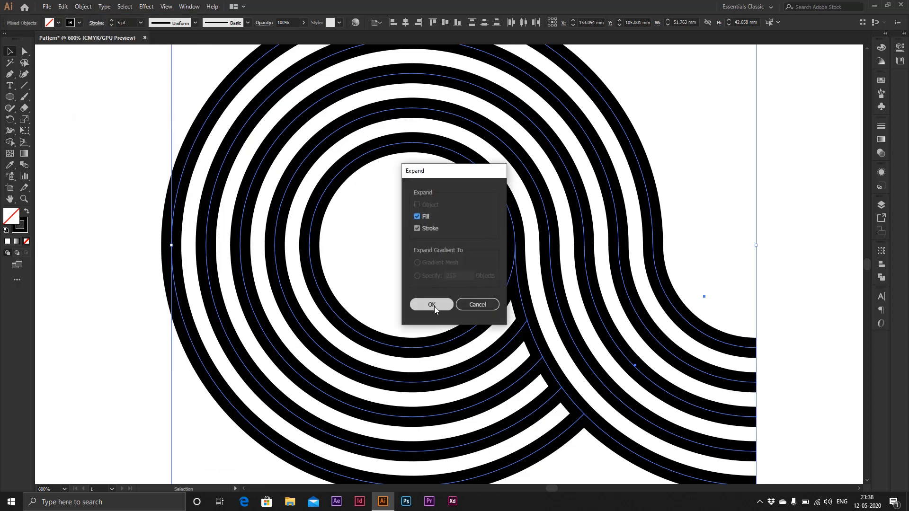
pyautogui.click(431, 304)
# - Unite the expanded rings and arcs into a single shape and deselect it
pyautogui.click(881, 279)
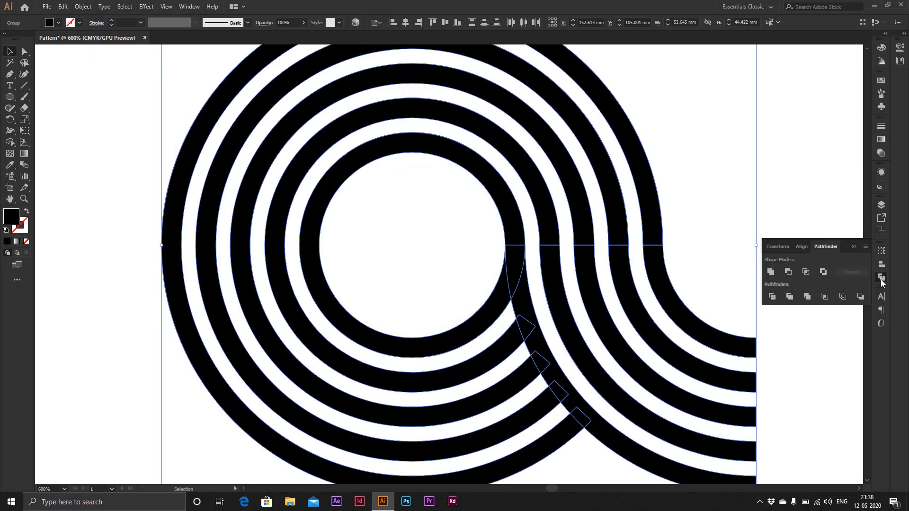
pyautogui.click(770, 273)
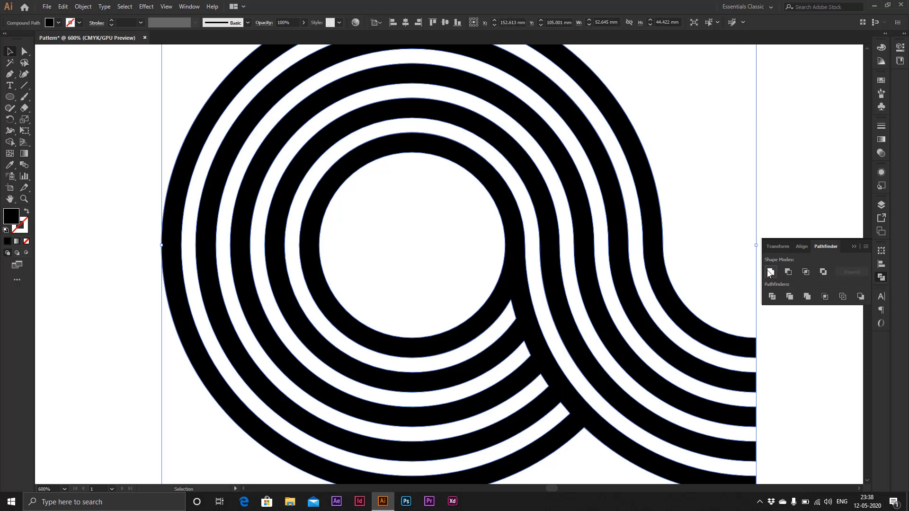
pyautogui.click(12, 51)
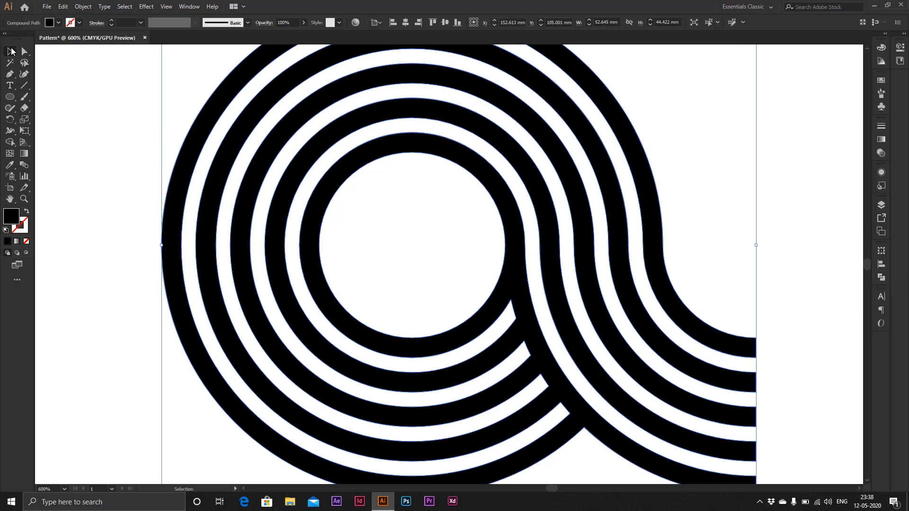
pyautogui.click(366, 232)
pyautogui.scroll(-1, 365, 232)
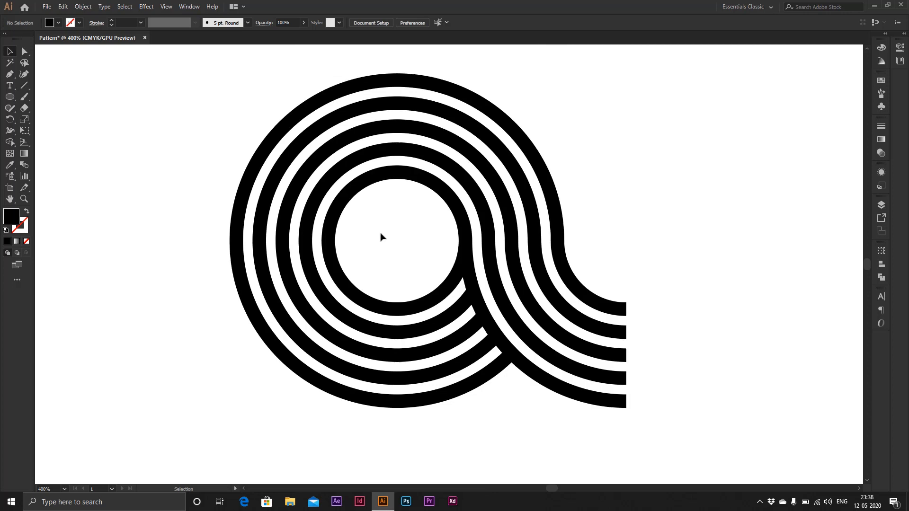
# - Rotate the united ring motif by 45° and deselect it
pyautogui.moveTo(173, 164); pyautogui.dragTo(598, 345)
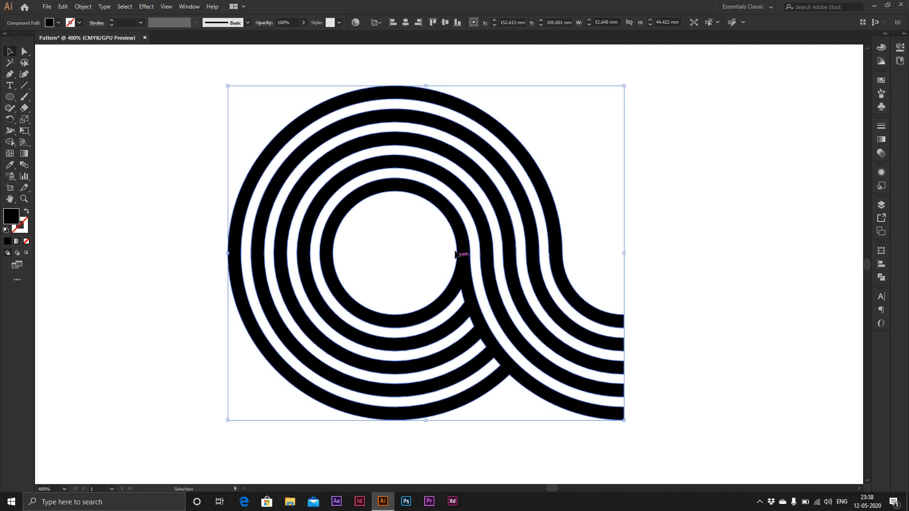
pyautogui.rightClick(456, 252)
pyautogui.moveTo(555, 348)
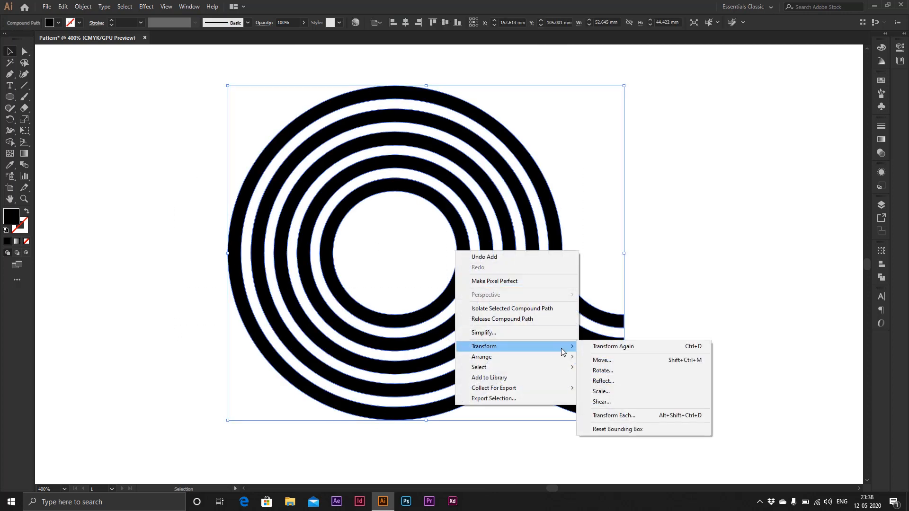
pyautogui.click(623, 373)
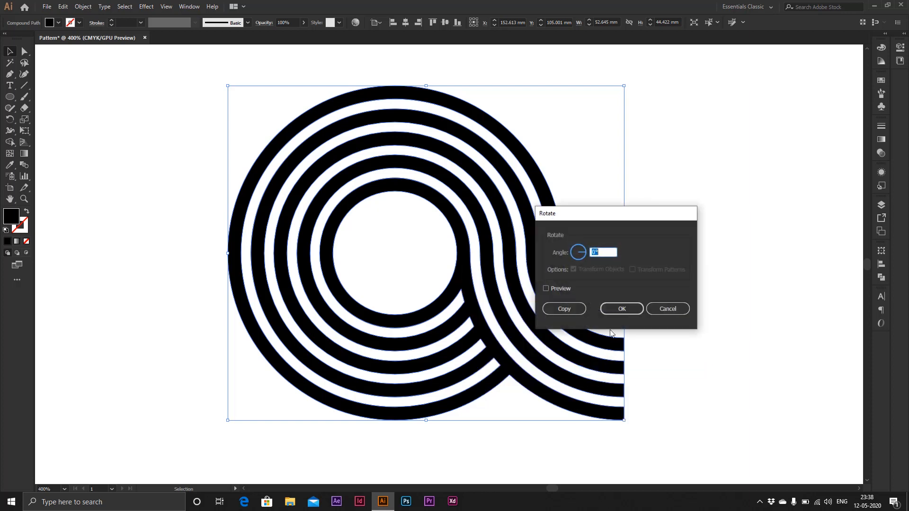
pyautogui.click(592, 252)
pyautogui.write('45')
pyautogui.click(623, 310)
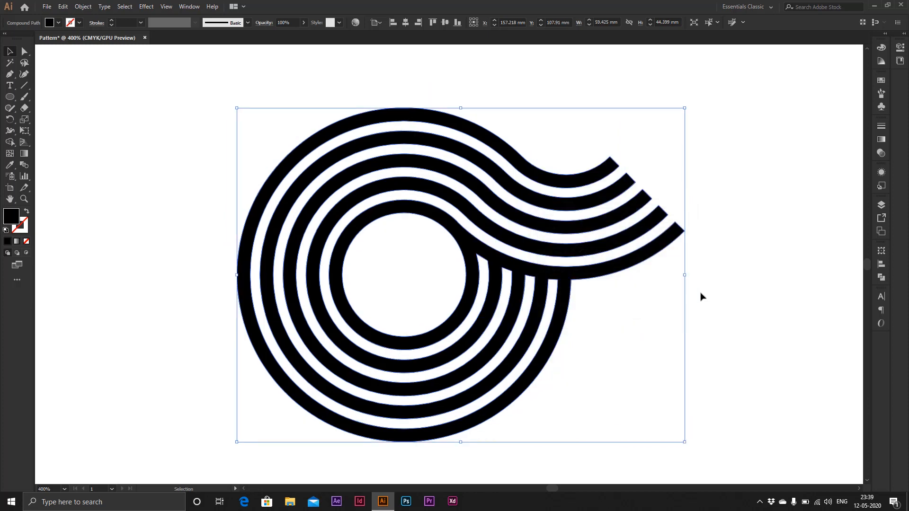
pyautogui.click(699, 297)
# - Duplicate the motif up and to the right so the copy's outer ring covers the original's tail ends, and inspect the join
pyautogui.moveTo(392, 249); pyautogui.dragTo(459, 305)
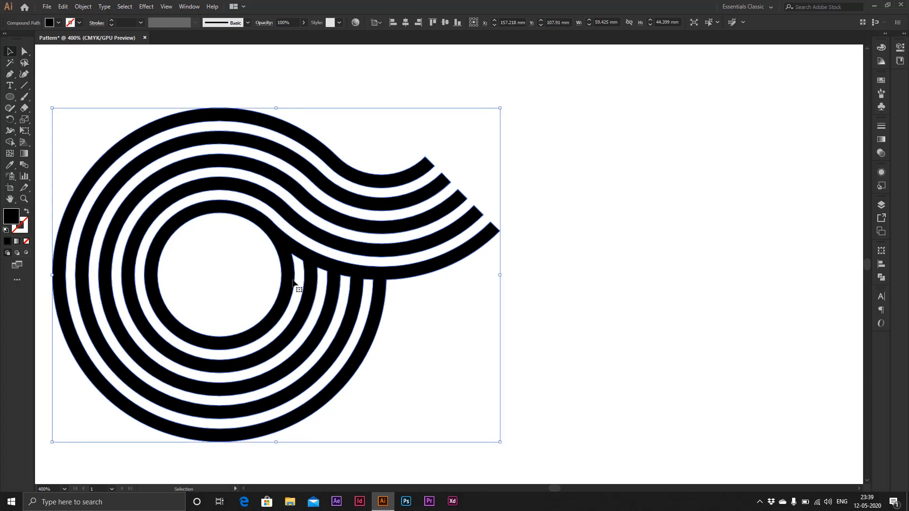
pyautogui.moveTo(290, 285); pyautogui.dragTo(641, 94)
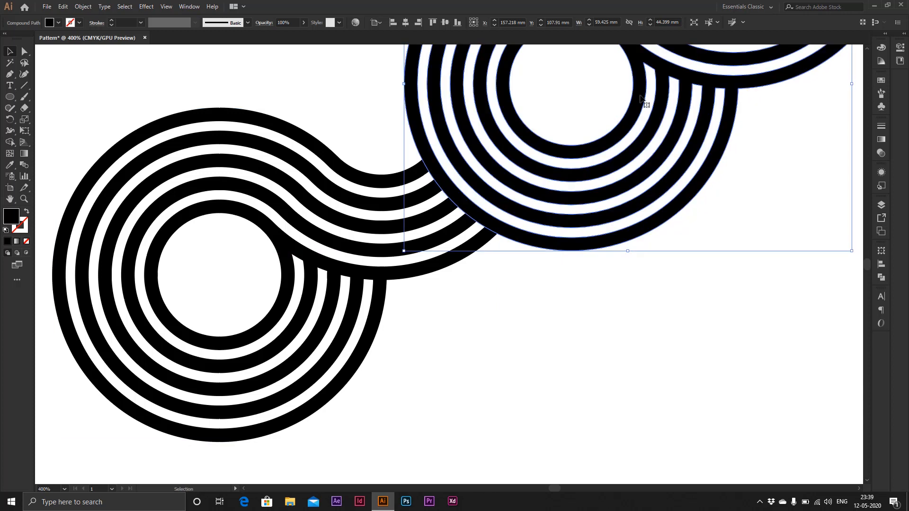
pyautogui.click(370, 138)
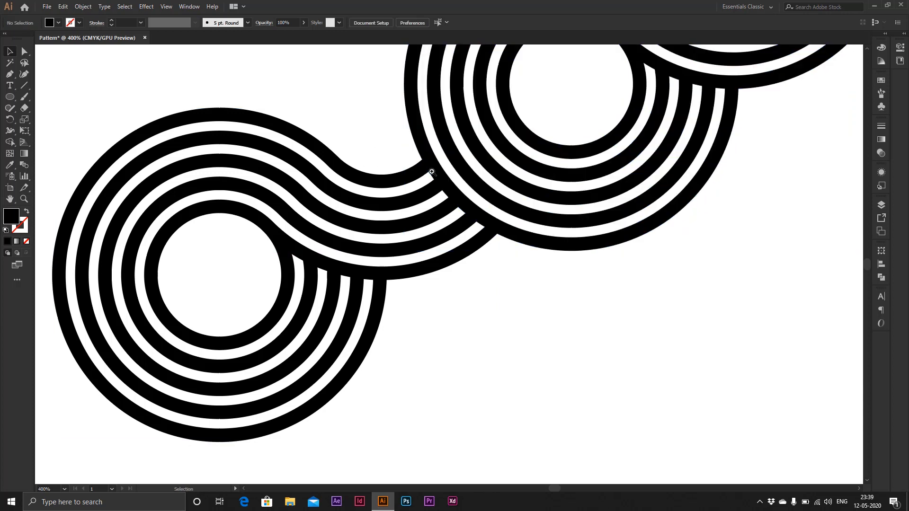
pyautogui.moveTo(431, 171); pyautogui.dragTo(495, 209)
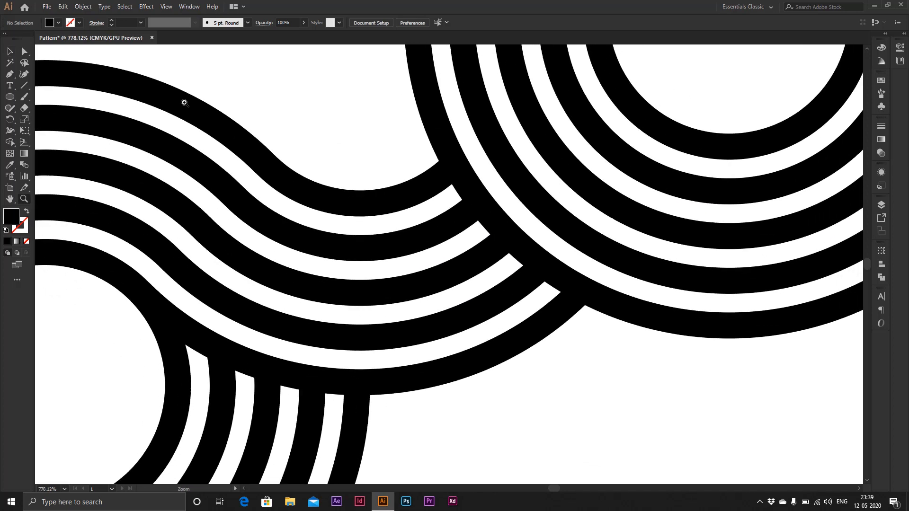
pyautogui.click(8, 53)
pyautogui.scroll(-3, 351, 149)
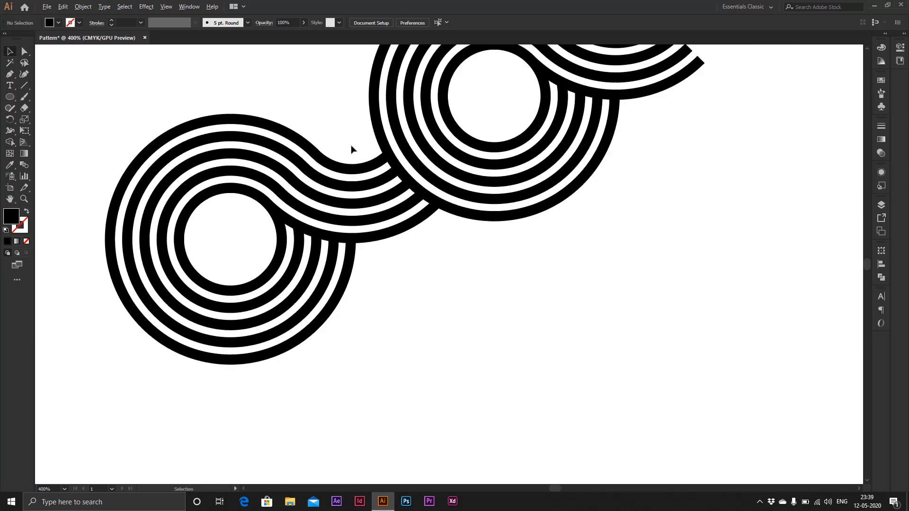
# - Select both motifs and duplicate the pair about 46.7 mm to the left and 20.9 mm up
pyautogui.moveTo(278, 113); pyautogui.dragTo(448, 229)
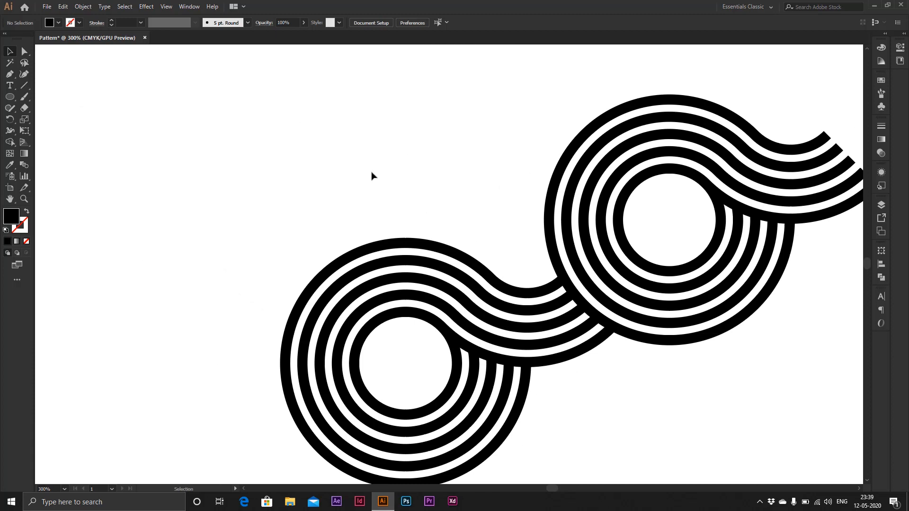
pyautogui.click(660, 322)
pyautogui.moveTo(651, 270); pyautogui.dragTo(391, 151)
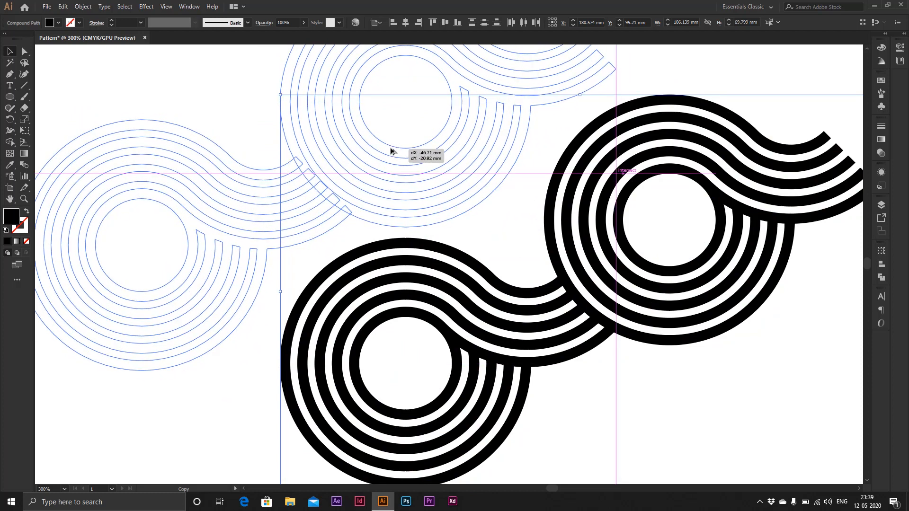
pyautogui.moveTo(391, 151); pyautogui.dragTo(391, 152)
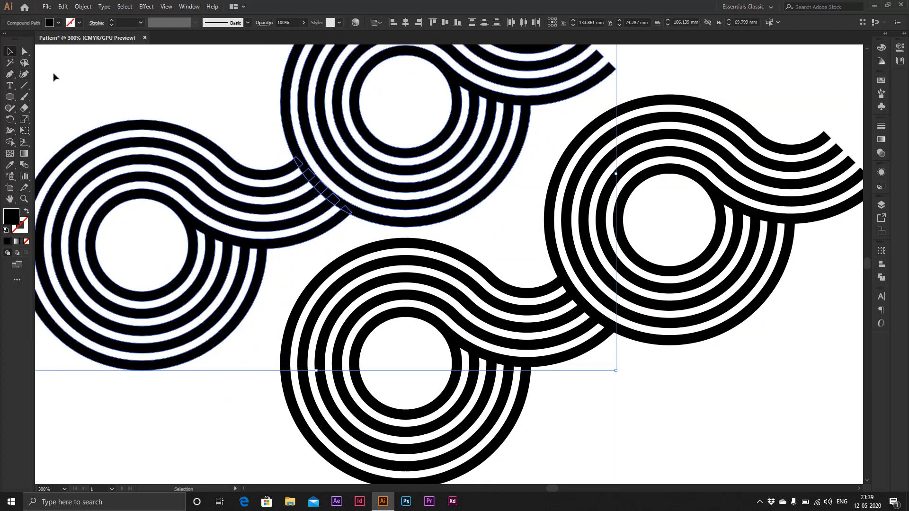
# - Align the leftmost motif's vertical center to the rightmost motif, using the rightmost one as the key object
pyautogui.click(221, 125)
pyautogui.click(236, 160)
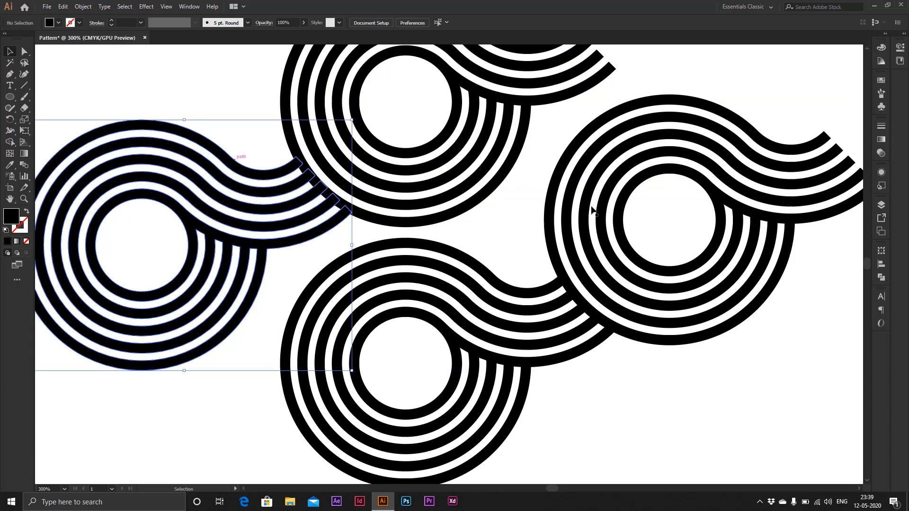
pyautogui.keyDown('shift'); pyautogui.click(592, 208); pyautogui.keyUp('shift')
pyautogui.click(553, 195)
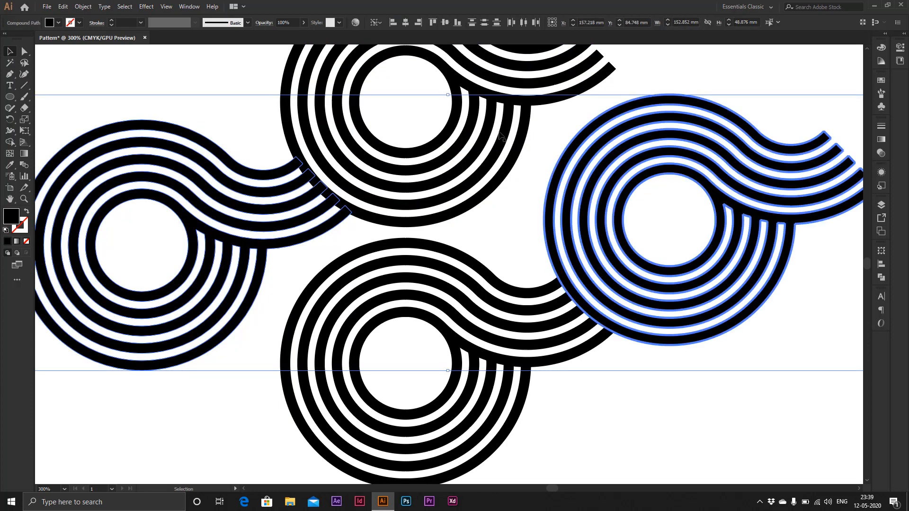
pyautogui.click(442, 21)
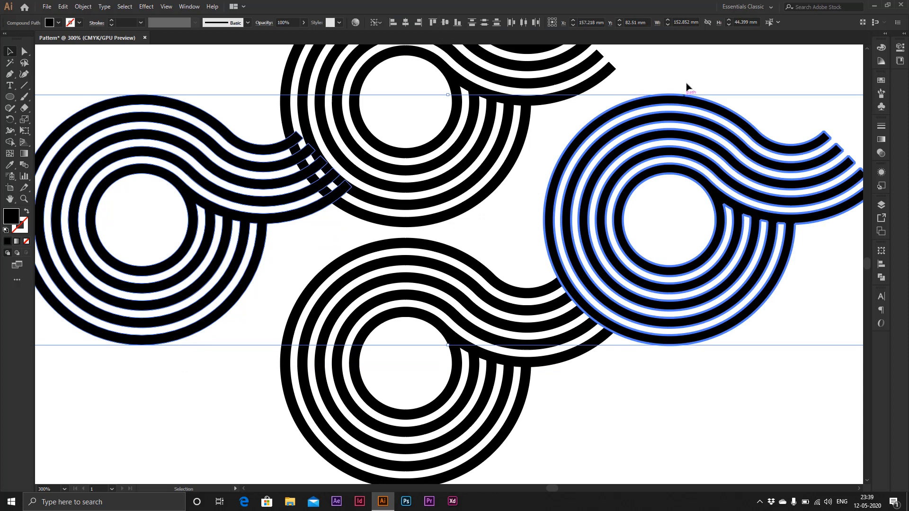
# - Move the upper motif upward so its outer ring meets the left motif's tail ends without overlapping further
pyautogui.click(655, 95)
pyautogui.click(423, 240)
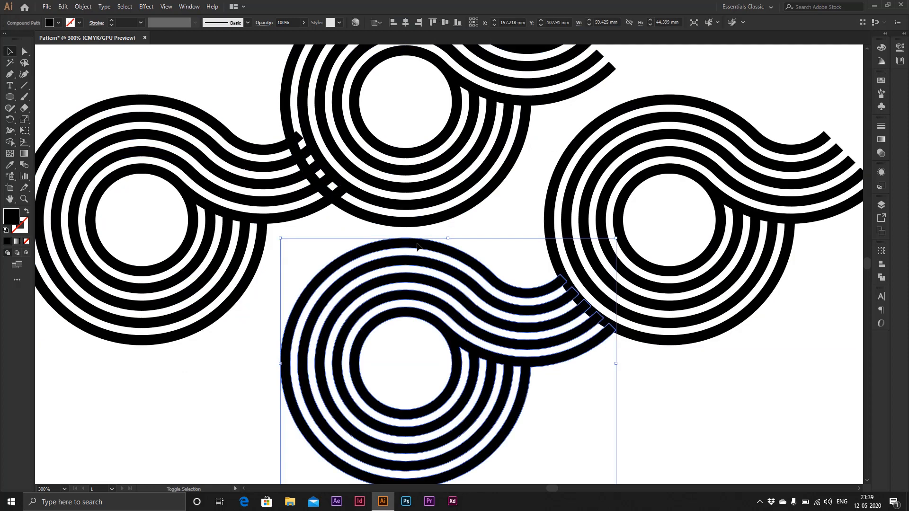
pyautogui.moveTo(479, 213); pyautogui.dragTo(481, 246)
pyautogui.click(503, 269)
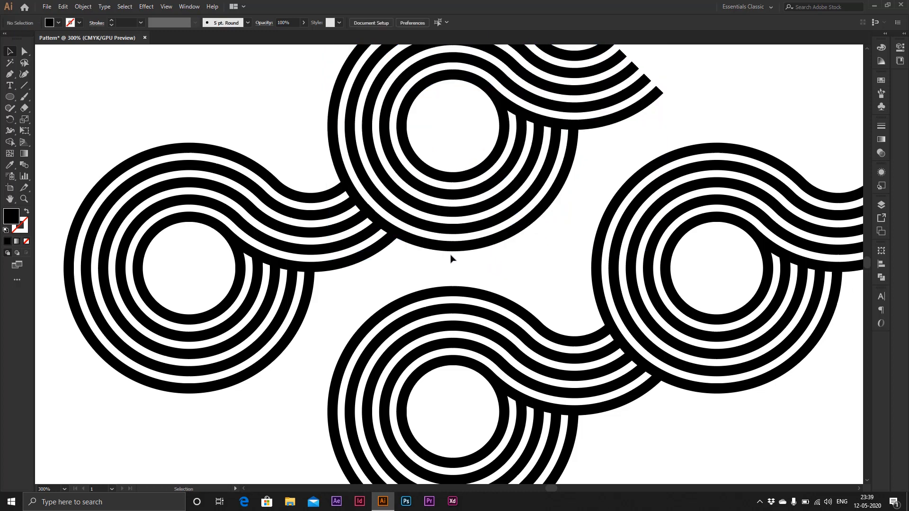
# - Nudge the upper motif slightly upward so its outer ring fits precisely over the left motif's tail ends, and deselect it
pyautogui.press('z')
pyautogui.moveTo(396, 228); pyautogui.dragTo(525, 303)
pyautogui.click(10, 52)
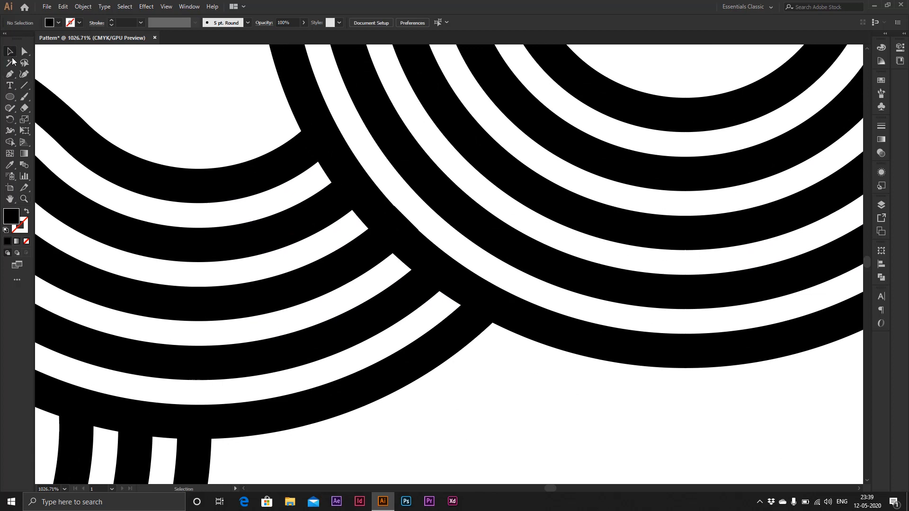
pyautogui.moveTo(650, 345); pyautogui.dragTo(650, 340)
pyautogui.click(216, 153)
# - Align the upper motif's horizontal center to the lower motif, using the lower one as the key object
pyautogui.scroll(-4, 273, 194)
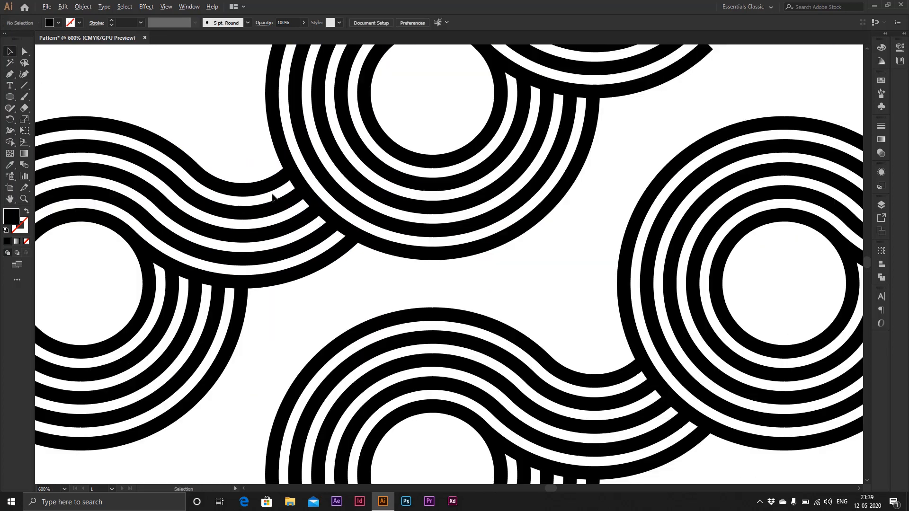
pyautogui.press('space')
pyautogui.moveTo(246, 178); pyautogui.dragTo(278, 146)
pyautogui.moveTo(420, 104); pyautogui.dragTo(454, 296)
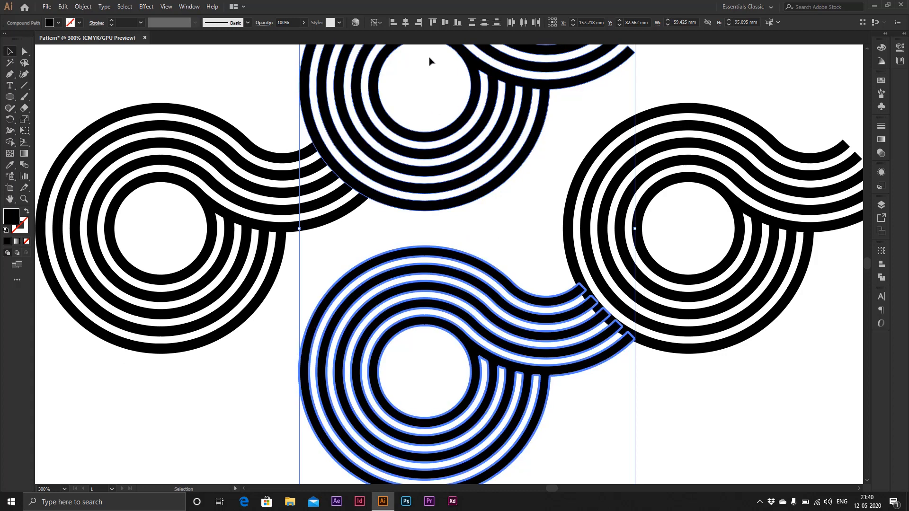
pyautogui.click(511, 201)
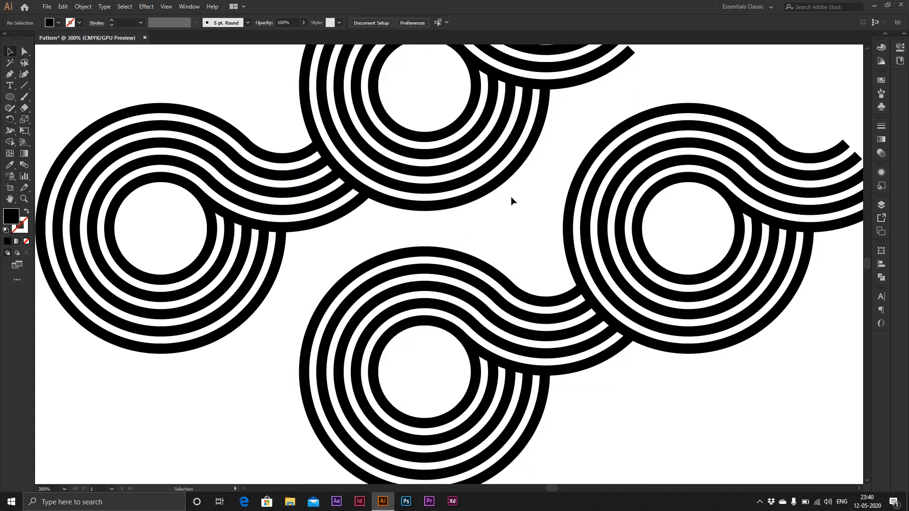
# - Select all four motifs and unite them into one shape
pyautogui.scroll(-1, 511, 197)
pyautogui.moveTo(530, 207); pyautogui.dragTo(516, 221)
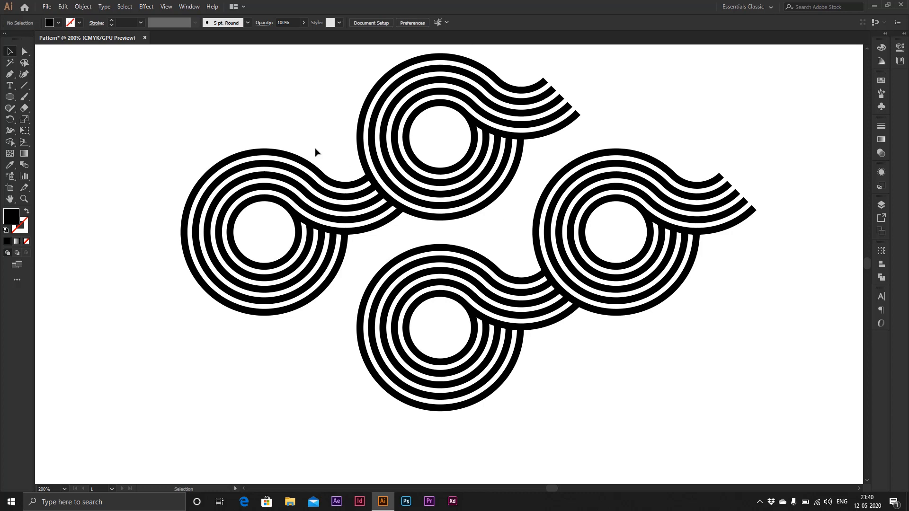
pyautogui.moveTo(217, 85); pyautogui.dragTo(758, 419)
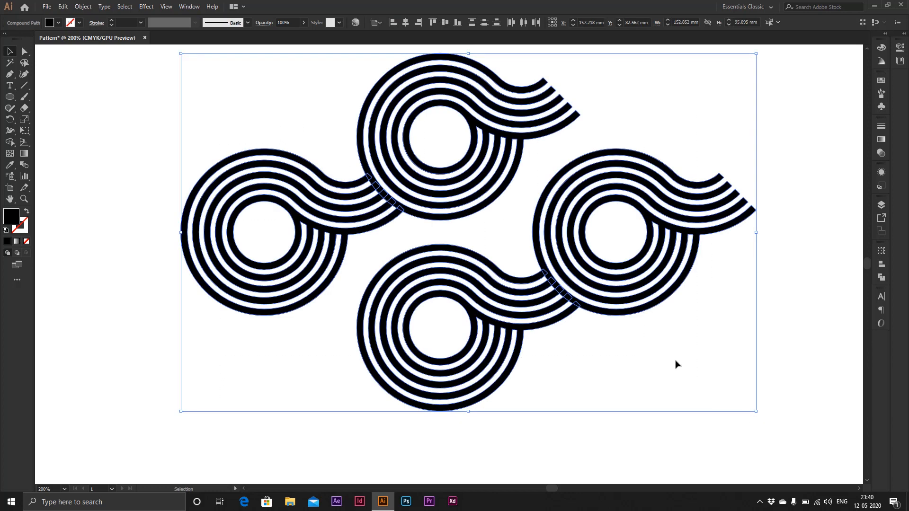
pyautogui.click(879, 279)
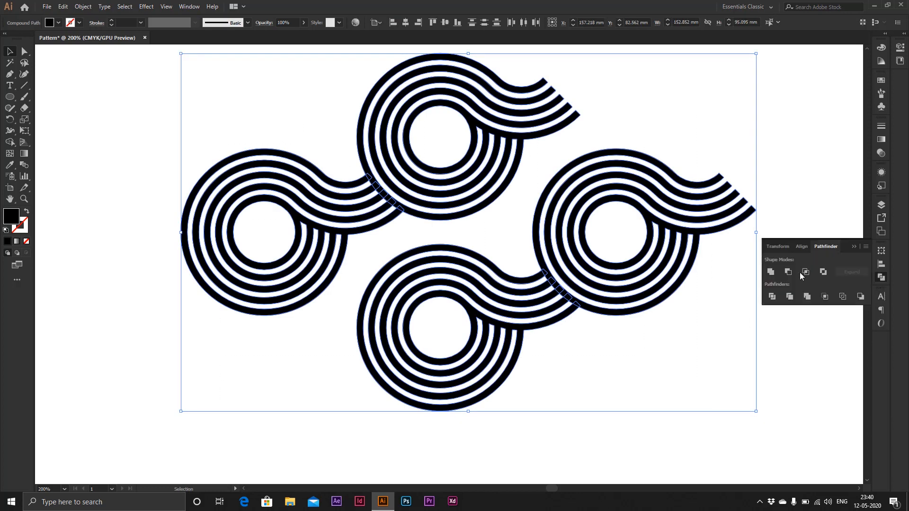
pyautogui.click(775, 271)
# - Scale the united artwork down to about 80 mm wide and 50 mm high, reposition it slightly and deselect it
pyautogui.moveTo(756, 411); pyautogui.dragTo(619, 326)
pyautogui.moveTo(513, 232); pyautogui.dragTo(515, 246)
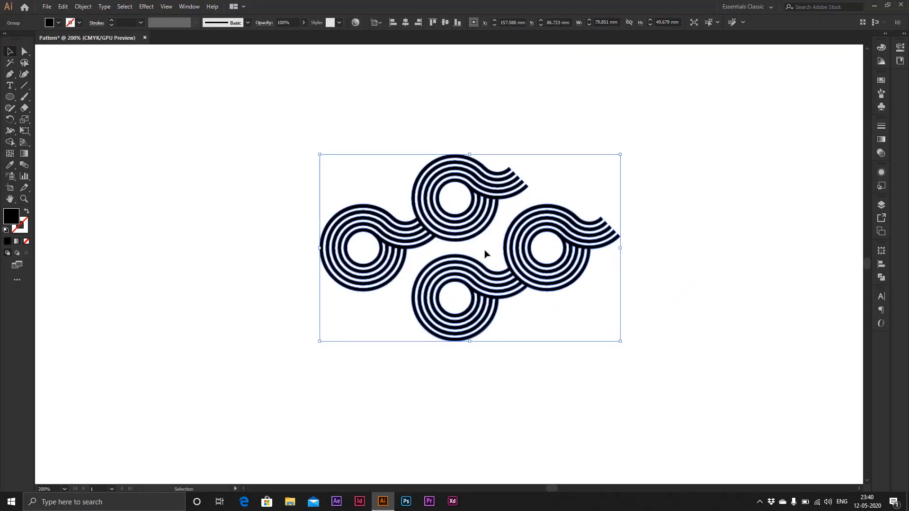
pyautogui.click(466, 245)
# - Draw a rectangle about 48.8 by 35.9 mm reaching from the left ring's center line to the right ring's, with a black stroke and no fill
pyautogui.moveTo(12, 101); pyautogui.dragTo(59, 97)
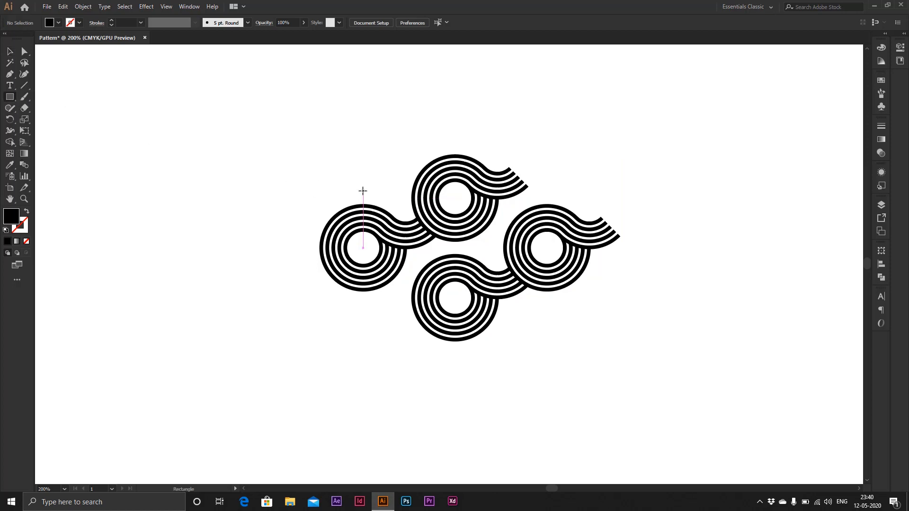
pyautogui.moveTo(363, 191); pyautogui.dragTo(548, 326)
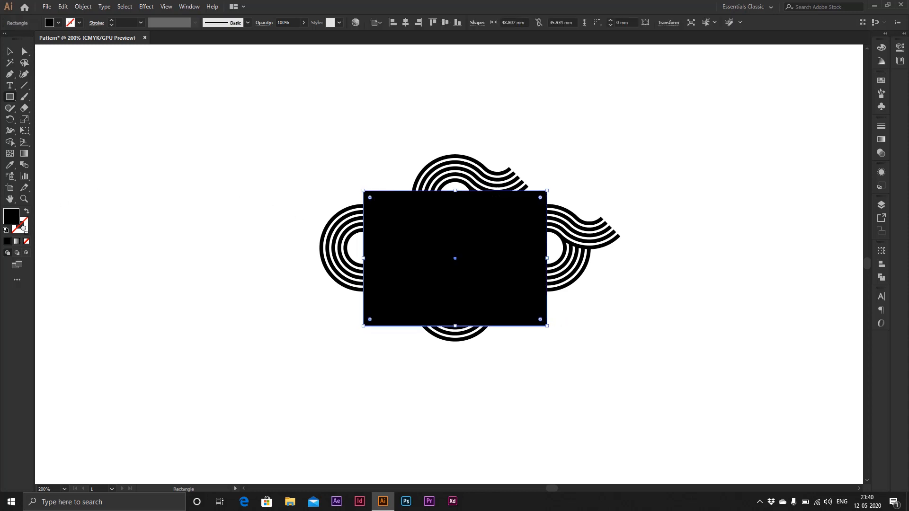
pyautogui.hotkey('shift', 'x')
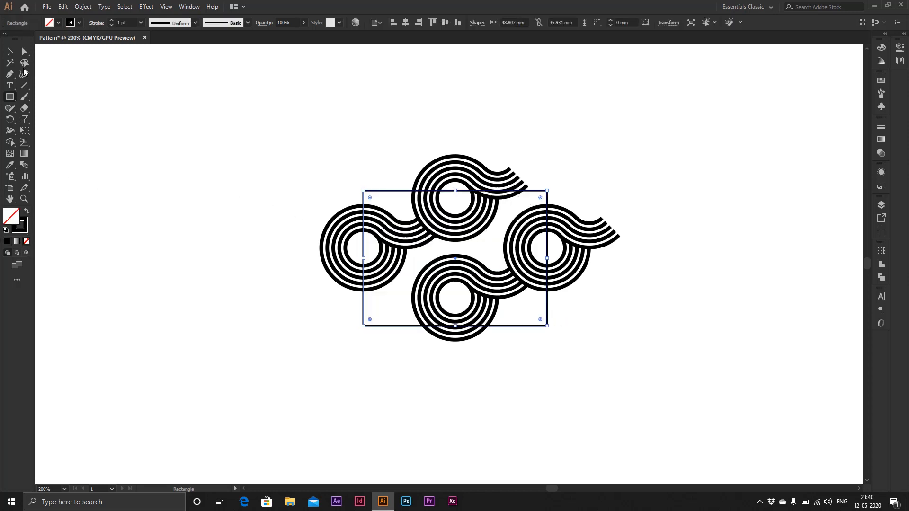
# - Shorten the rectangle to about 26.6 mm high so its horizontal edges run through the centers of the upper and lower rings
pyautogui.click(8, 53)
pyautogui.press('z')
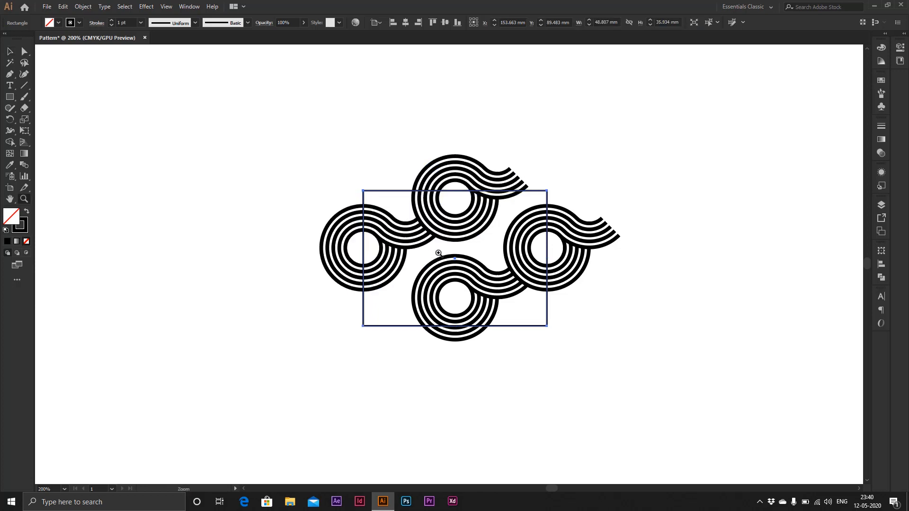
pyautogui.moveTo(438, 252); pyautogui.dragTo(532, 309)
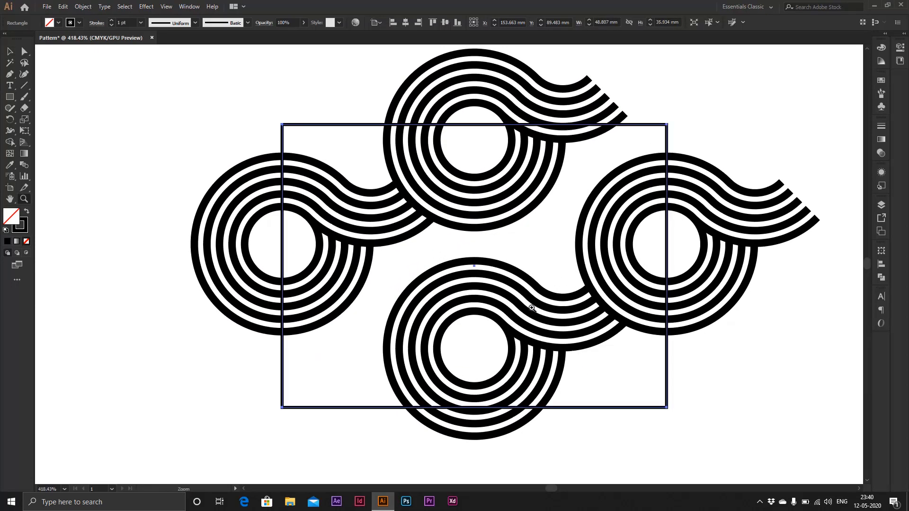
pyautogui.click(10, 52)
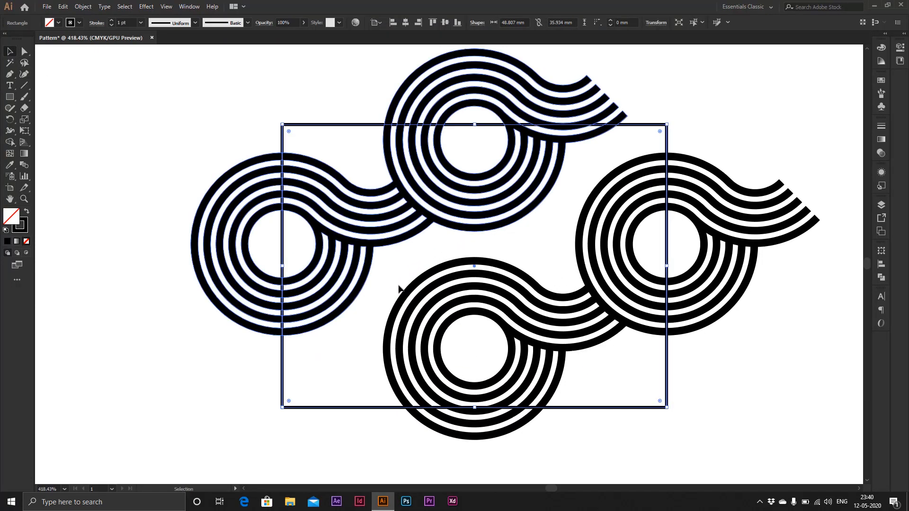
pyautogui.moveTo(476, 406); pyautogui.dragTo(483, 352)
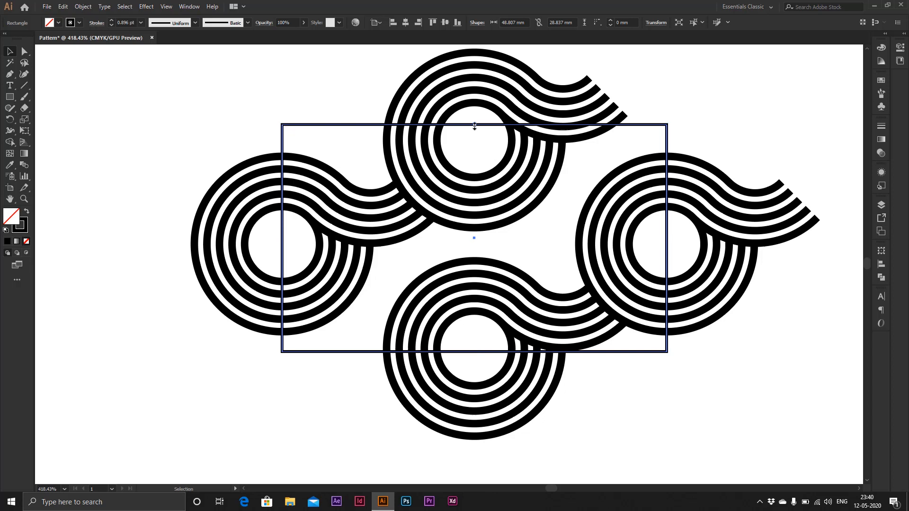
pyautogui.moveTo(475, 126); pyautogui.dragTo(475, 143)
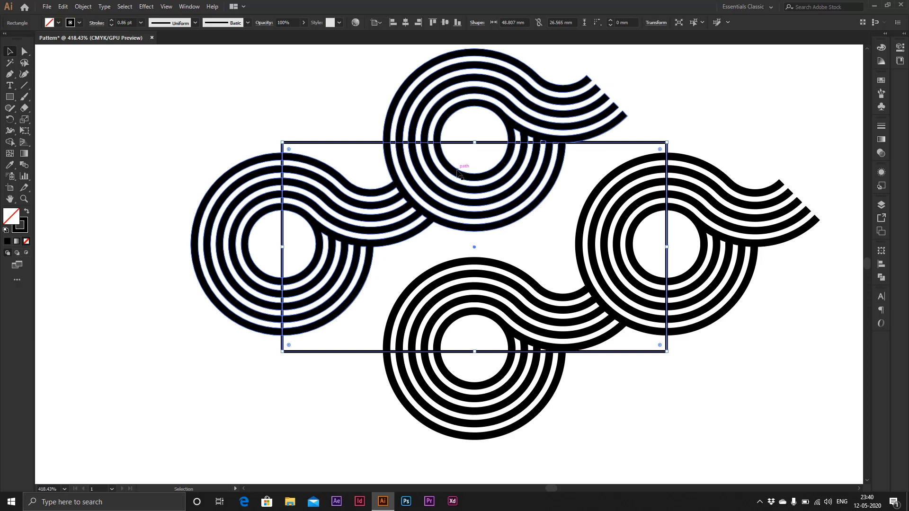
# - Set the rectangle's stroke weight to 1 pt and deselect it
pyautogui.click(339, 115)
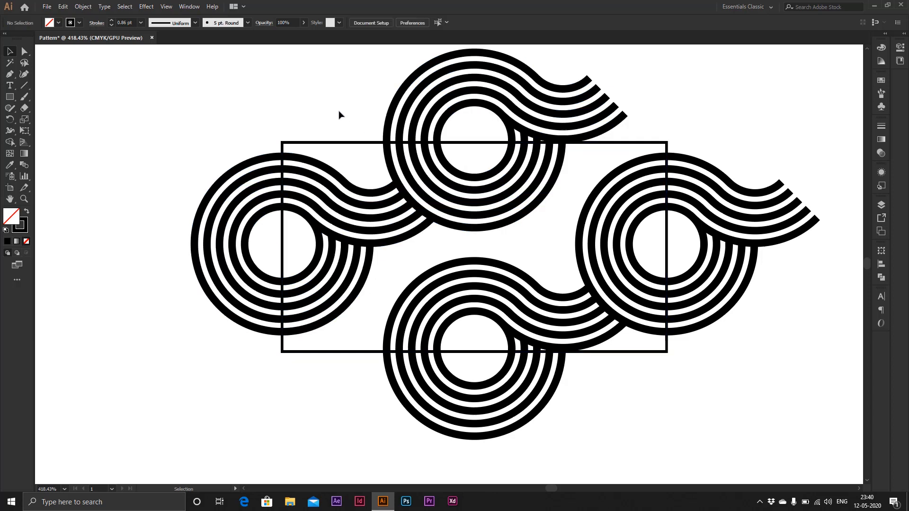
pyautogui.click(325, 143)
pyautogui.click(140, 25)
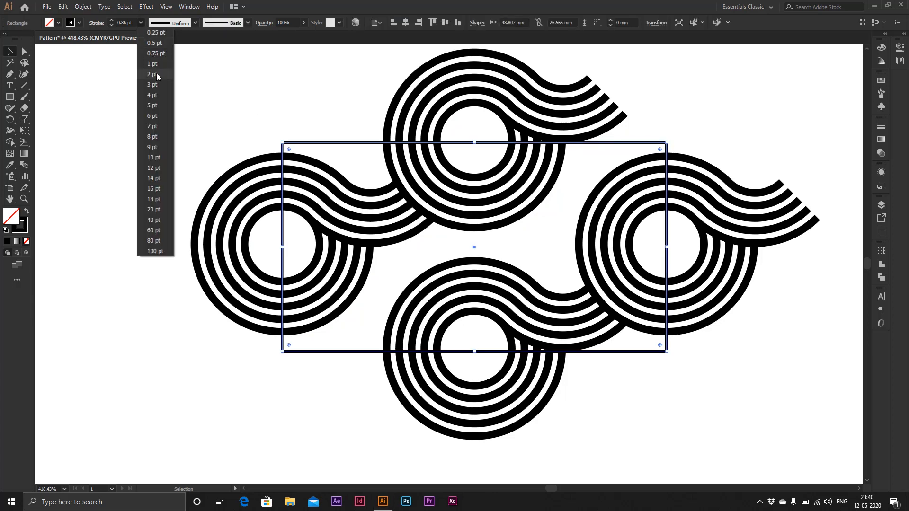
pyautogui.click(157, 72)
pyautogui.click(361, 137)
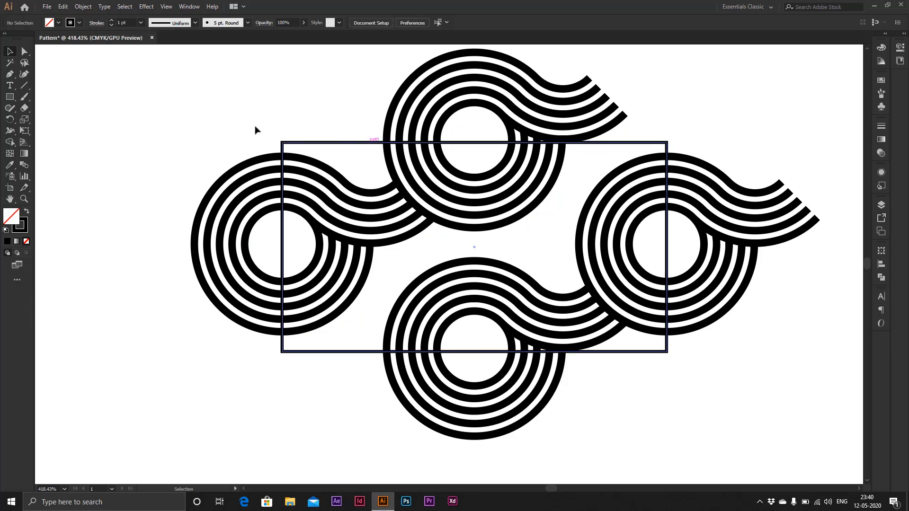
# - Remove all line artwork outside the rectangle on its four sides with the Shape Builder tool, and deselect everything
pyautogui.moveTo(194, 112); pyautogui.dragTo(746, 388)
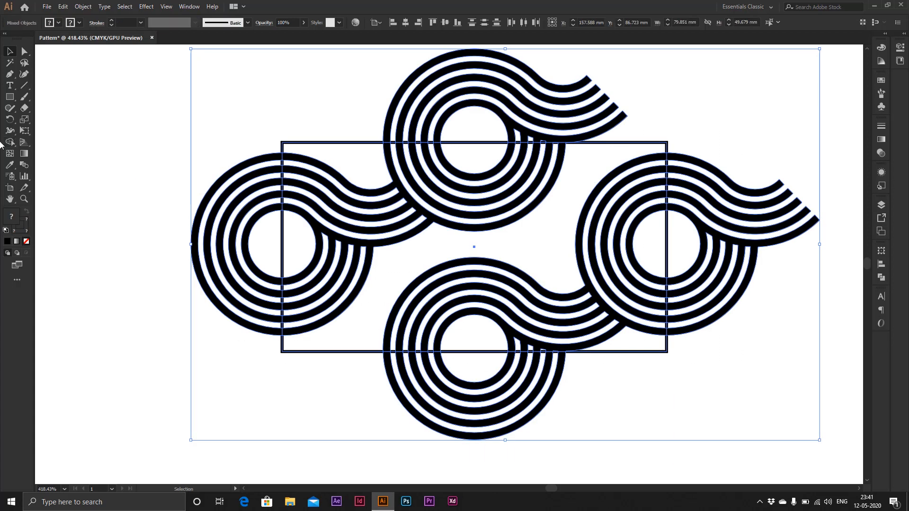
pyautogui.click(10, 142)
pyautogui.moveTo(121, 201)
pyautogui.mouseDown()
pyautogui.moveTo(263, 250)
pyautogui.moveTo(264, 239)
pyautogui.mouseUp()
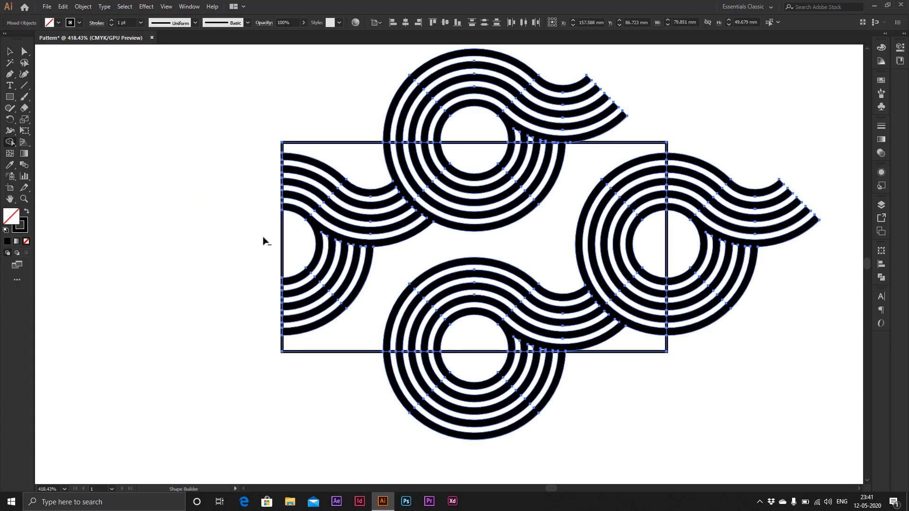
pyautogui.moveTo(804, 171)
pyautogui.mouseDown()
pyautogui.moveTo(694, 265)
pyautogui.moveTo(700, 247)
pyautogui.mouseUp()
pyautogui.keyDown('alt'); pyautogui.click(722, 176); pyautogui.keyUp('alt')
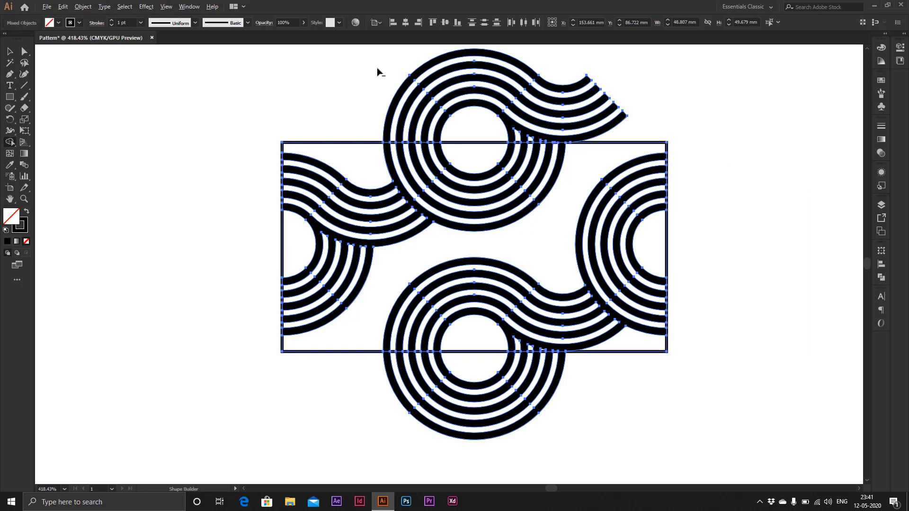
pyautogui.moveTo(376, 70); pyautogui.dragTo(487, 123)
pyautogui.moveTo(591, 438)
pyautogui.mouseDown()
pyautogui.moveTo(478, 377)
pyautogui.moveTo(450, 348)
pyautogui.mouseUp()
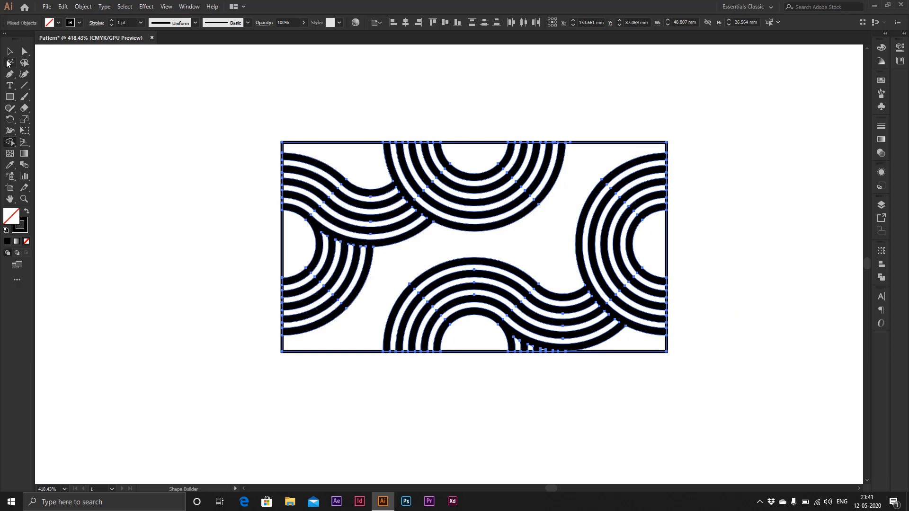
pyautogui.click(6, 53)
pyautogui.click(424, 121)
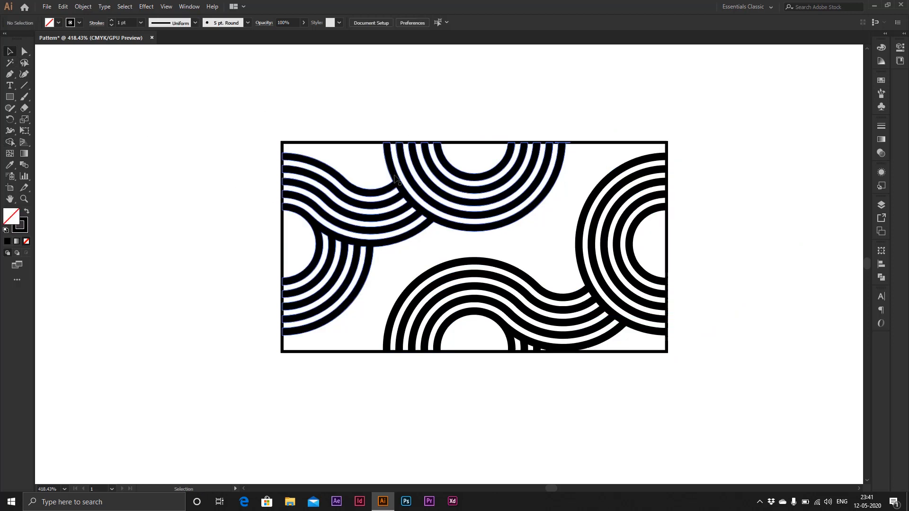
# - Make a pattern swatch from the trimmed line artwork, keeping the Grid tile type
pyautogui.click(392, 174)
pyautogui.click(83, 6)
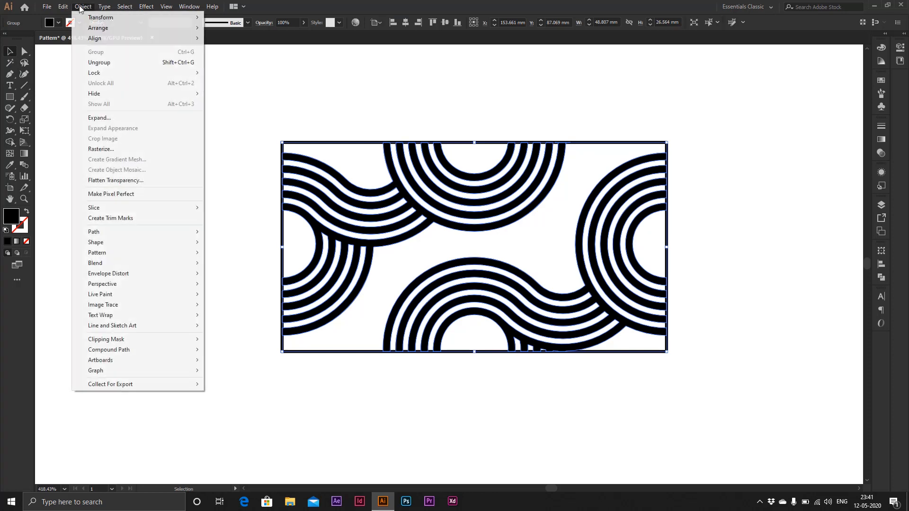
pyautogui.moveTo(150, 252)
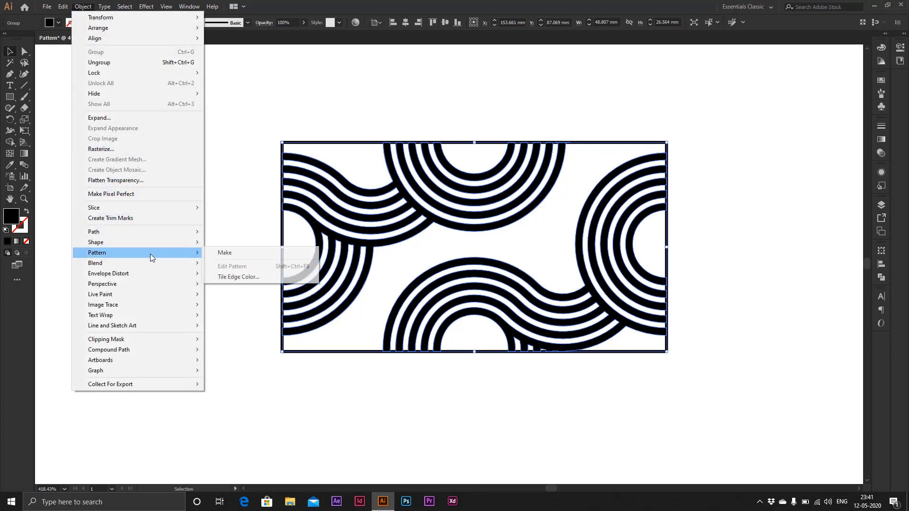
pyautogui.click(220, 254)
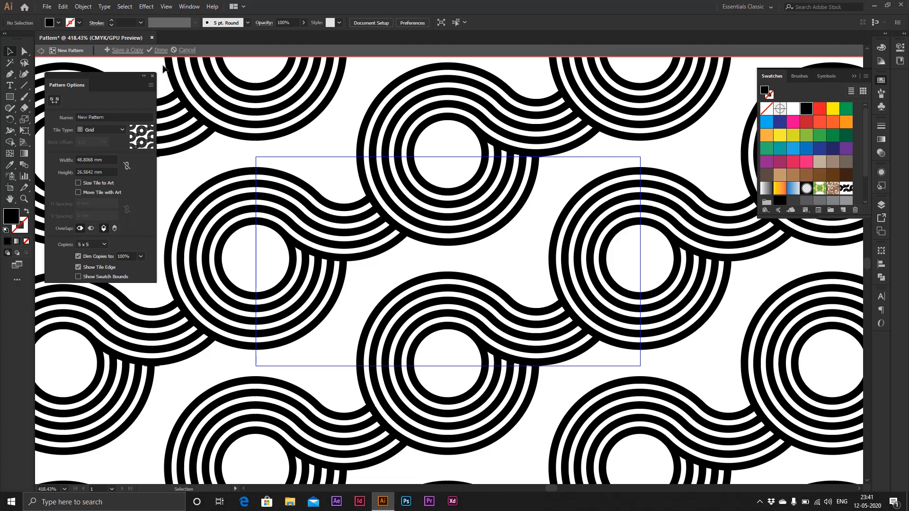
pyautogui.click(160, 50)
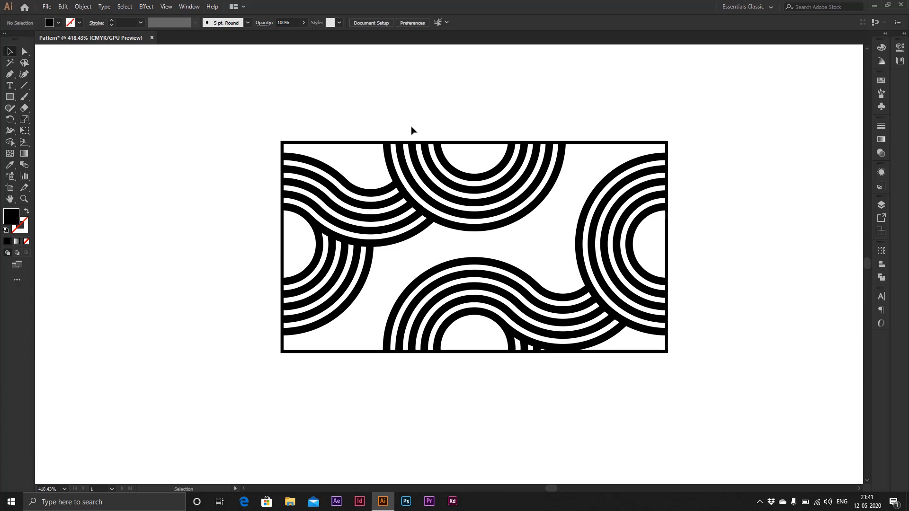
# - Subtract the line artwork from the rectangle with Minus Back, and give the result a black fill and no stroke
pyautogui.moveTo(258, 127); pyautogui.dragTo(614, 357)
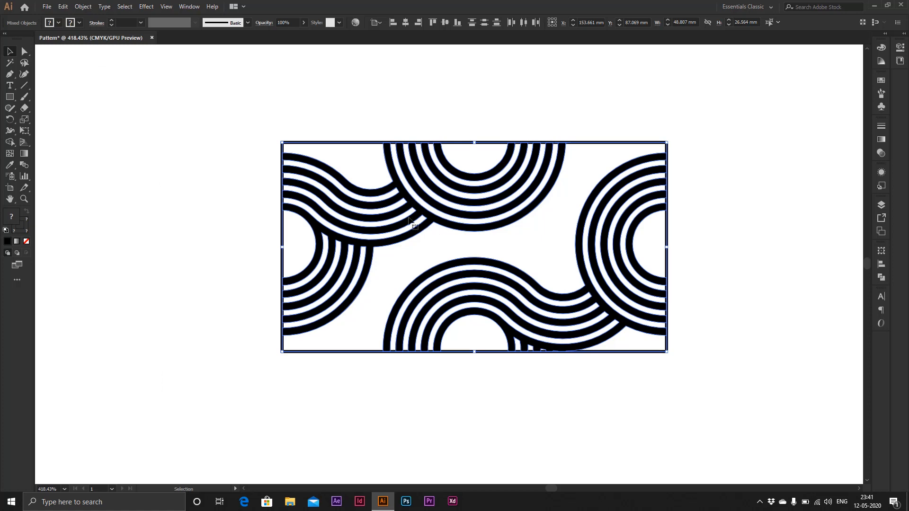
pyautogui.click(878, 278)
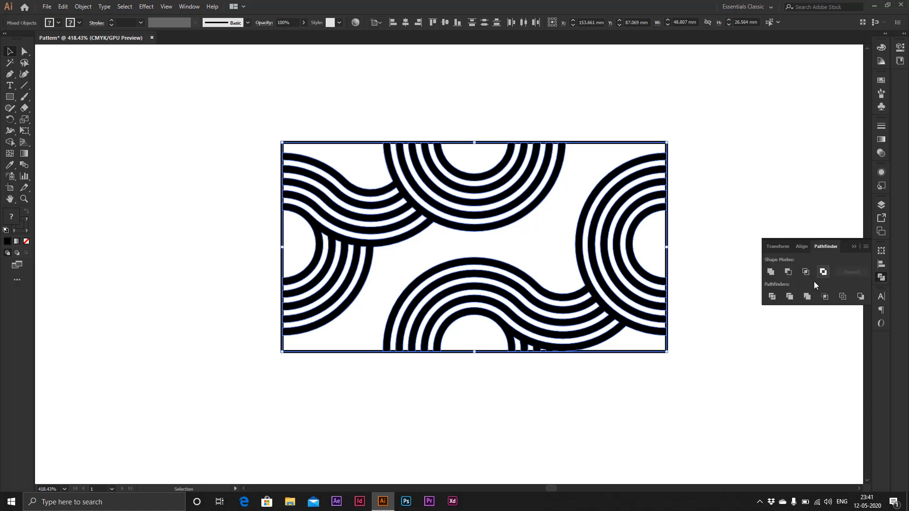
pyautogui.click(861, 299)
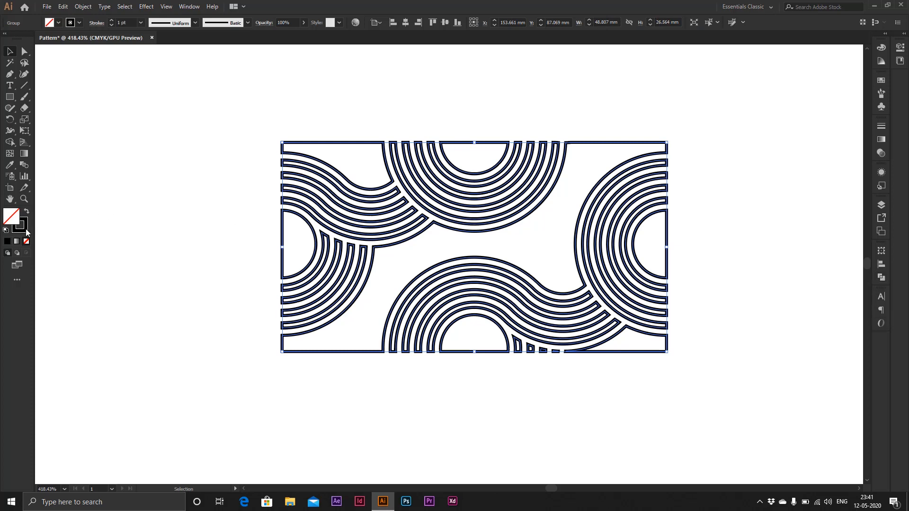
pyautogui.hotkey('ctrl', 'z')
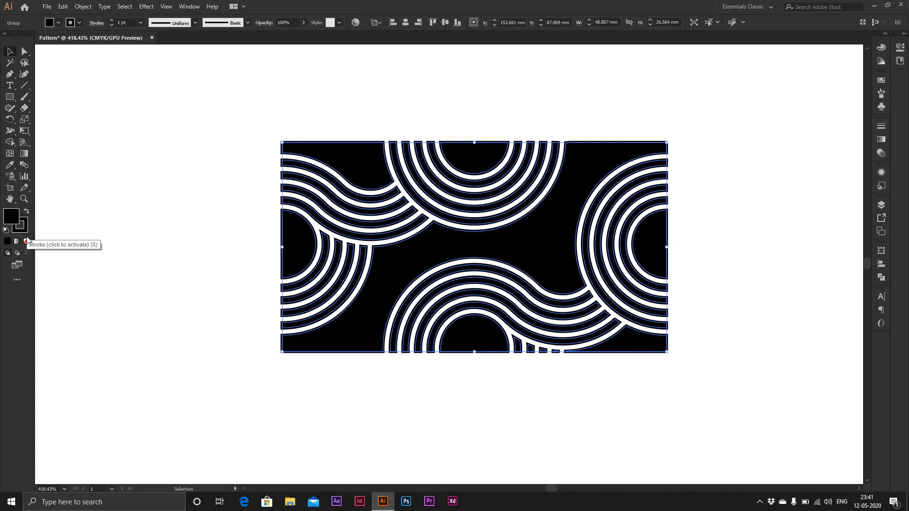
pyautogui.click(26, 242)
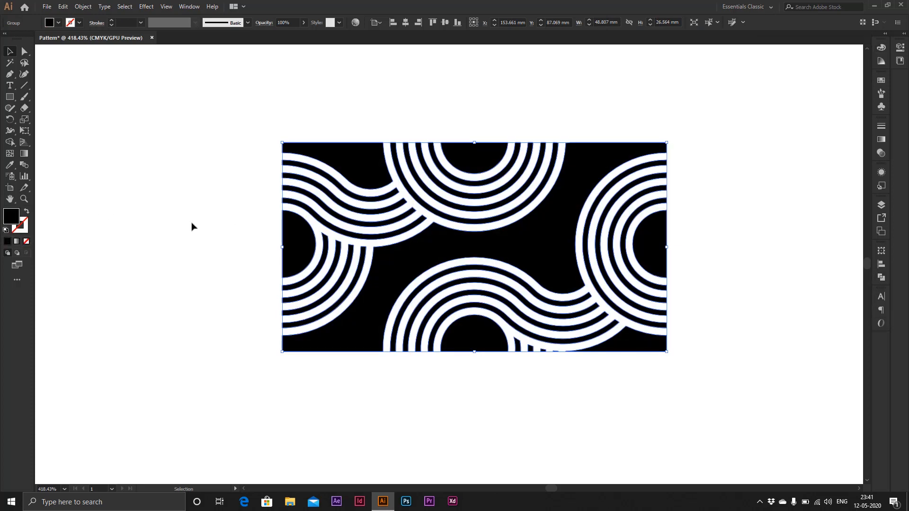
# - Make a second pattern swatch from the black background shape, keeping the Grid tile type
pyautogui.moveTo(256, 120); pyautogui.dragTo(711, 393)
pyautogui.click(82, 6)
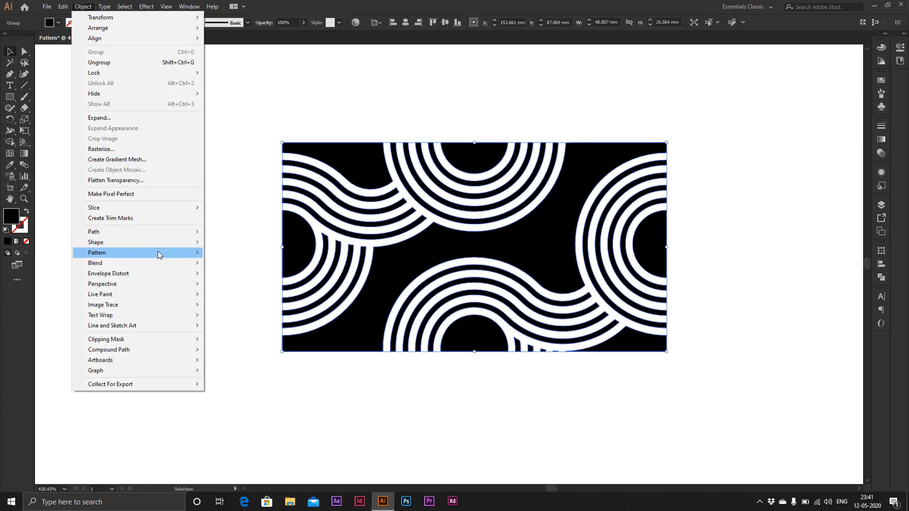
pyautogui.moveTo(158, 252)
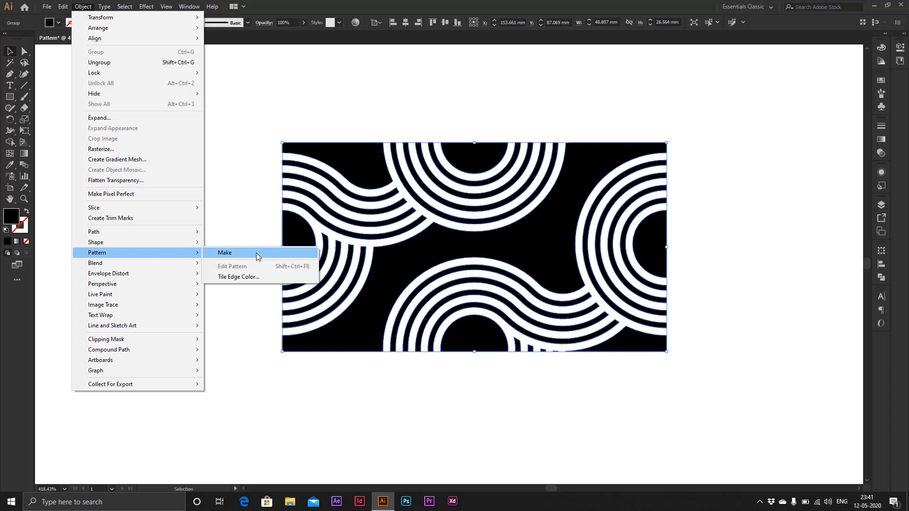
pyautogui.click(257, 253)
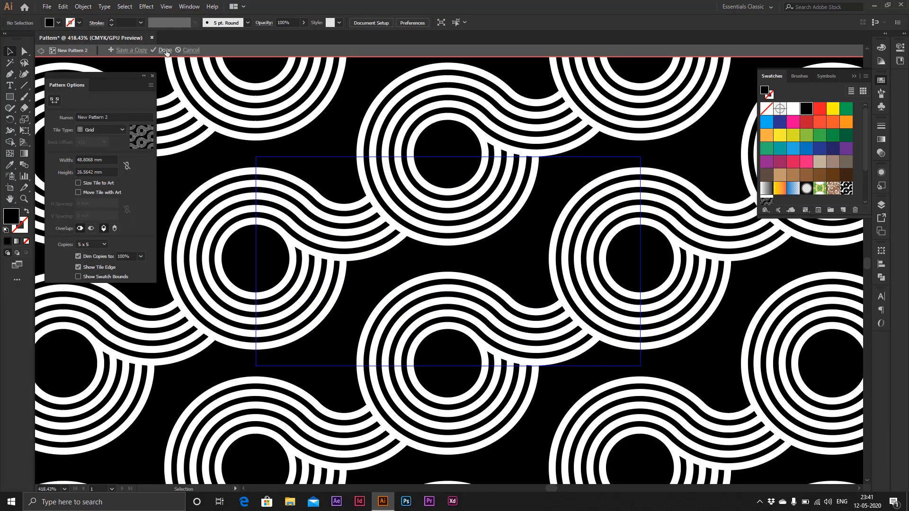
pyautogui.click(165, 51)
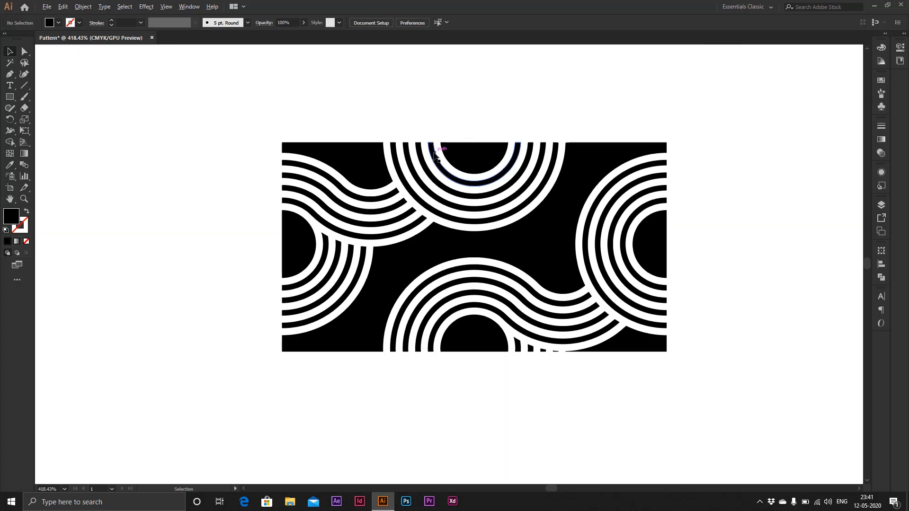
# - Delete the black background artwork from the artboard
pyautogui.keyDown('alt'); pyautogui.scroll(-4, 434, 151); pyautogui.keyUp('alt')
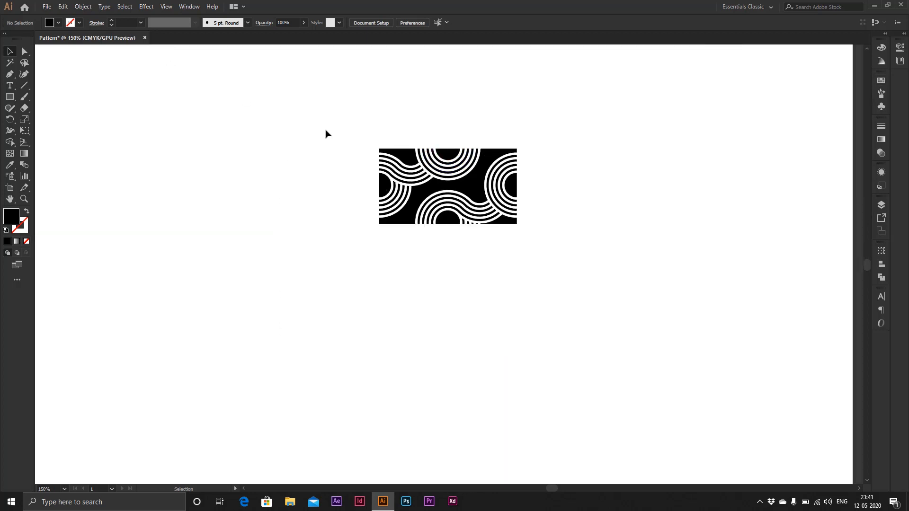
pyautogui.moveTo(325, 128); pyautogui.dragTo(586, 268)
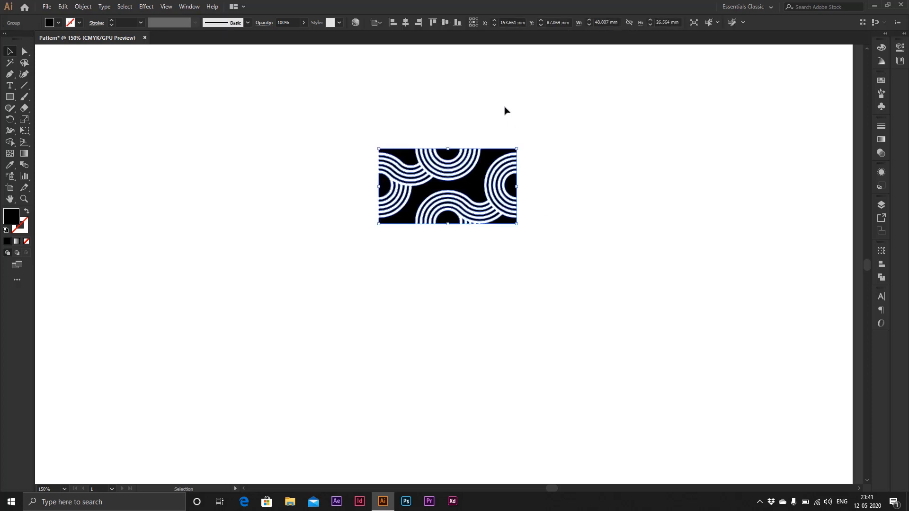
pyautogui.press('Delete')
pyautogui.hotkey('ctrl', '0')
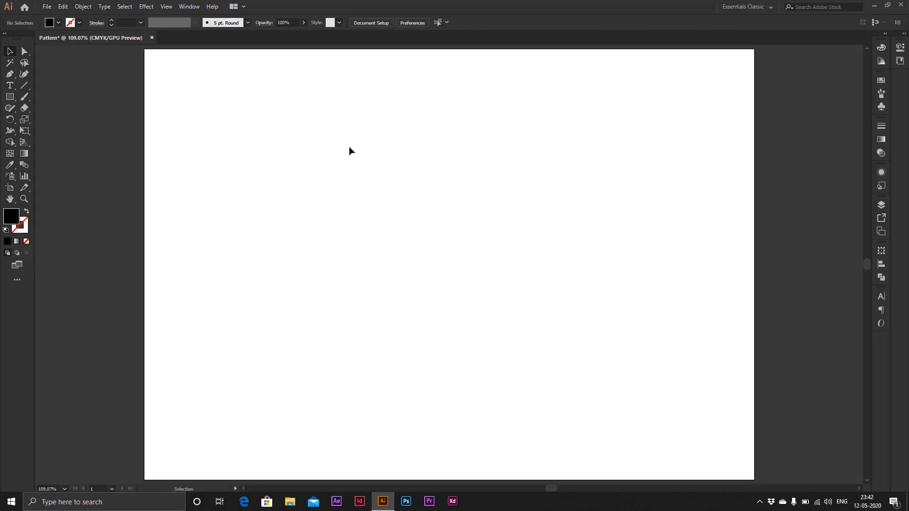
# - Draw a 297 × 210 mm rectangle covering the whole artboard and fill it with the black line pattern swatch
pyautogui.click(10, 97)
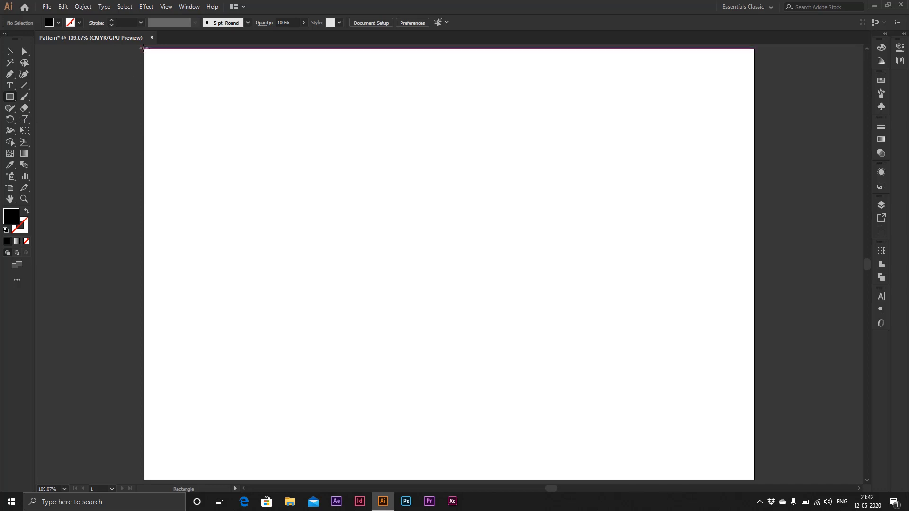
pyautogui.moveTo(145, 50); pyautogui.dragTo(754, 479)
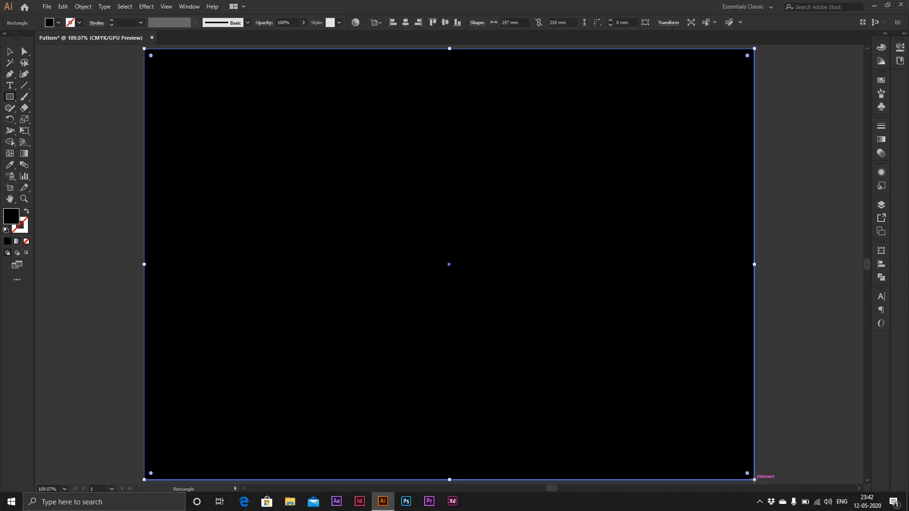
pyautogui.click(10, 51)
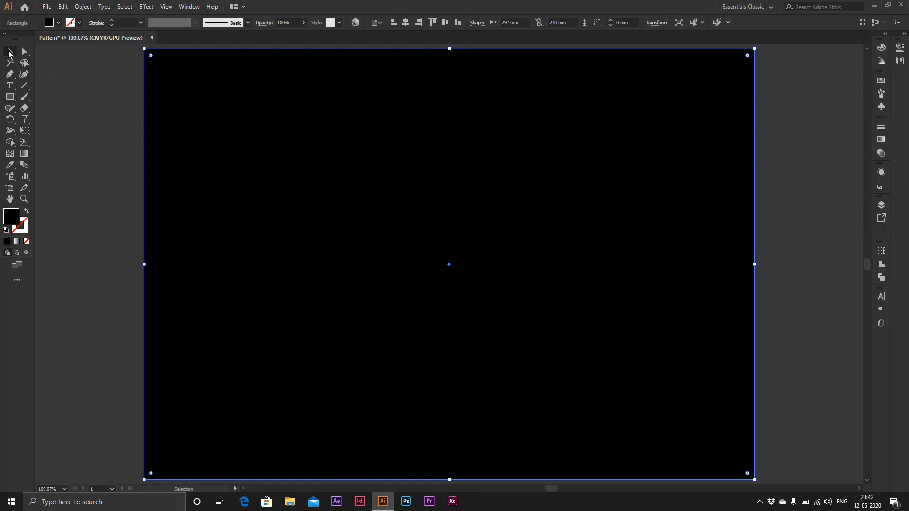
pyautogui.click(876, 81)
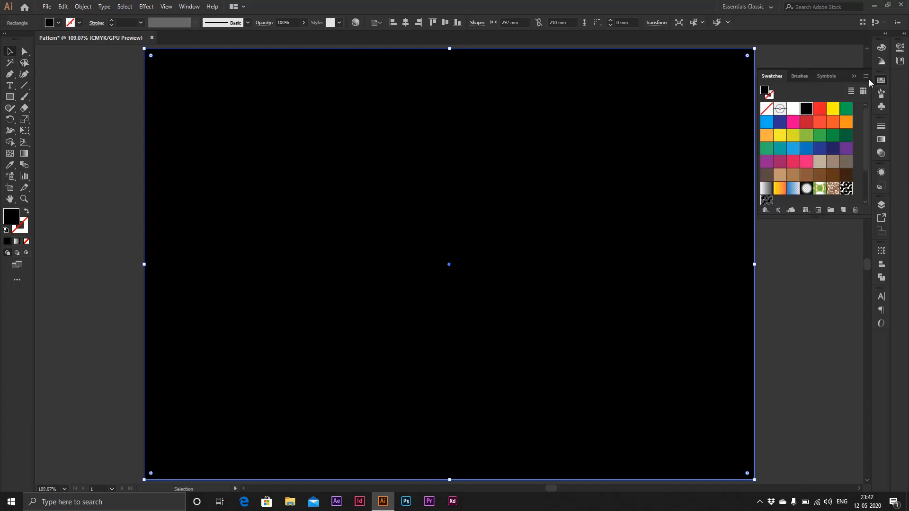
pyautogui.click(846, 188)
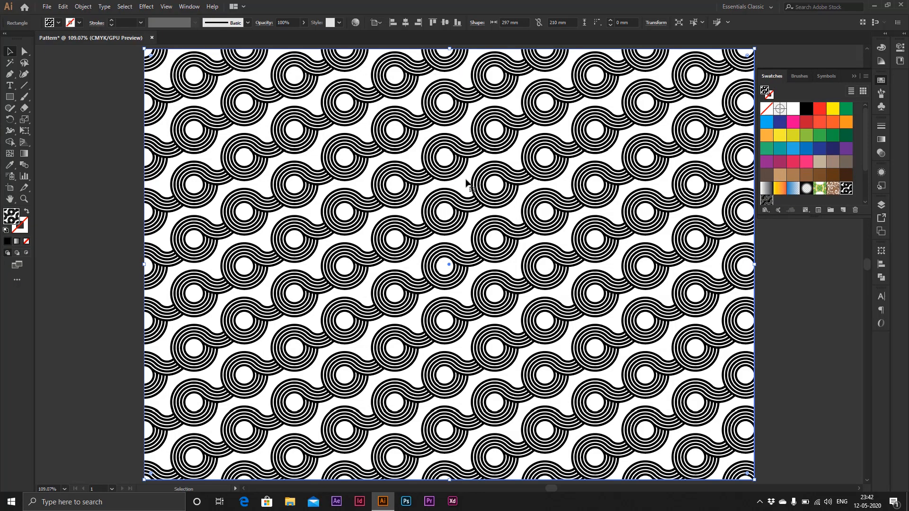
# - Open the black line pattern swatch for editing and scale its artwork down proportionally to about 20 × 10.9 mm
pyautogui.press('z')
pyautogui.click(431, 184)
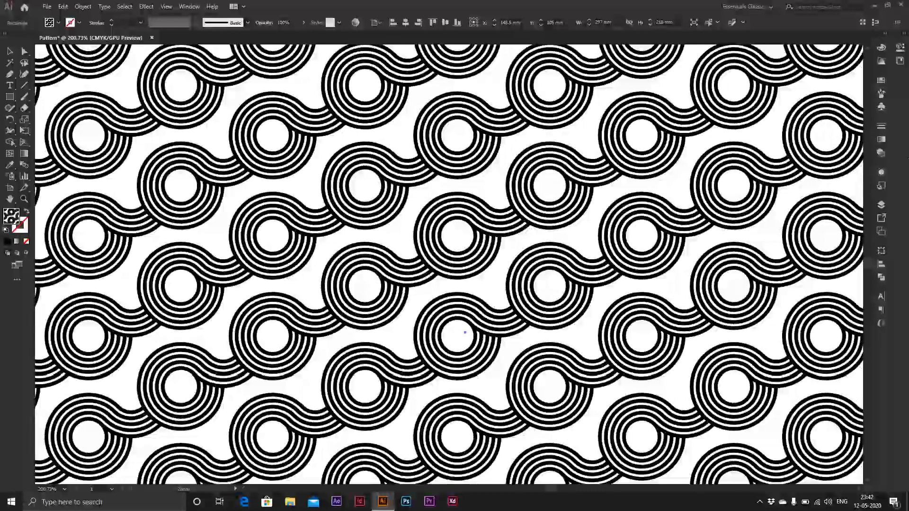
pyautogui.click(879, 81)
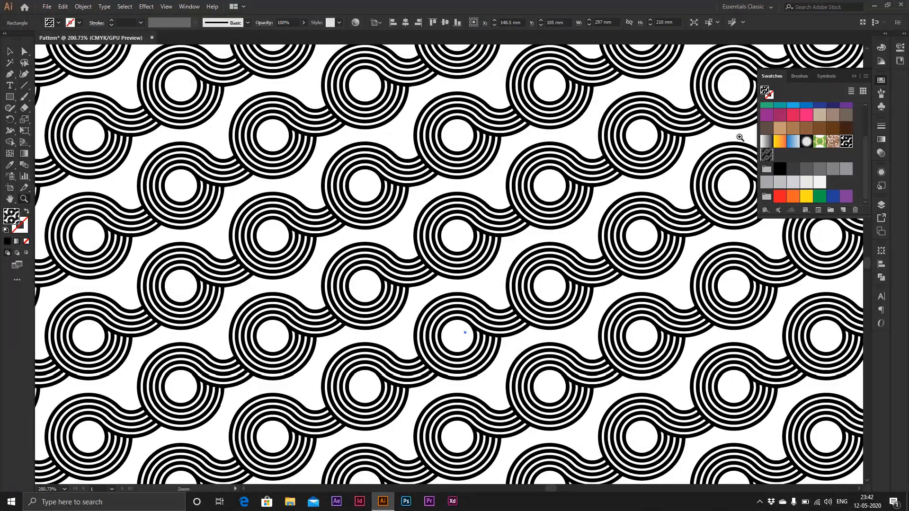
pyautogui.doubleClick(847, 142)
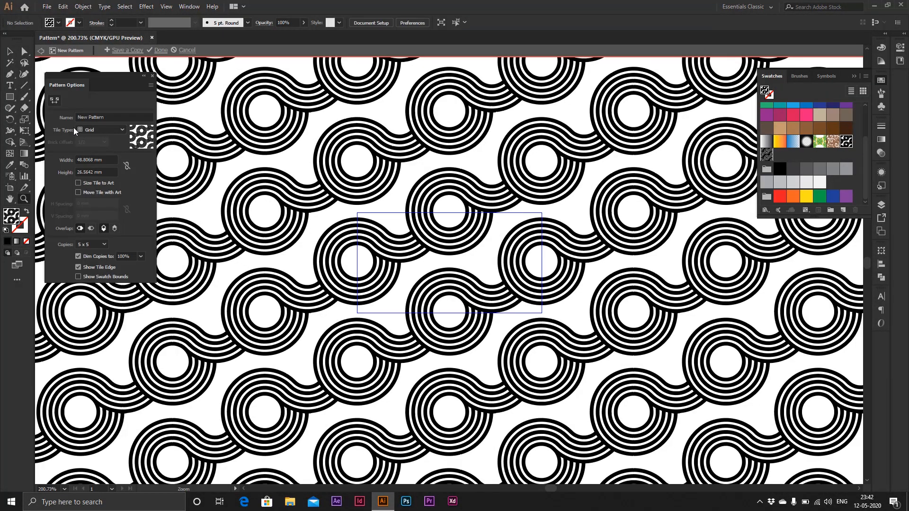
pyautogui.click(54, 104)
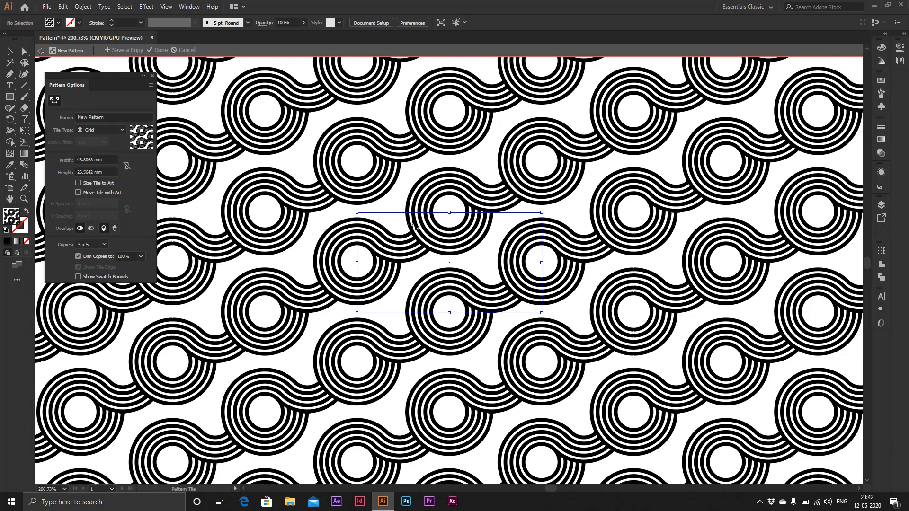
pyautogui.click(54, 104)
pyautogui.moveTo(353, 203); pyautogui.dragTo(487, 283)
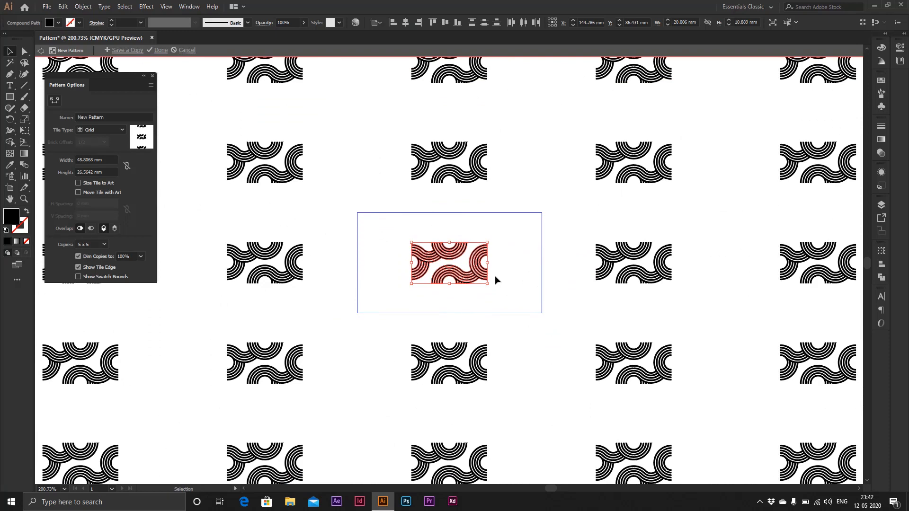
# - Shrink the pattern tile on all four sides to the edges of the scaled line artwork, and finish editing the pattern
pyautogui.click(55, 101)
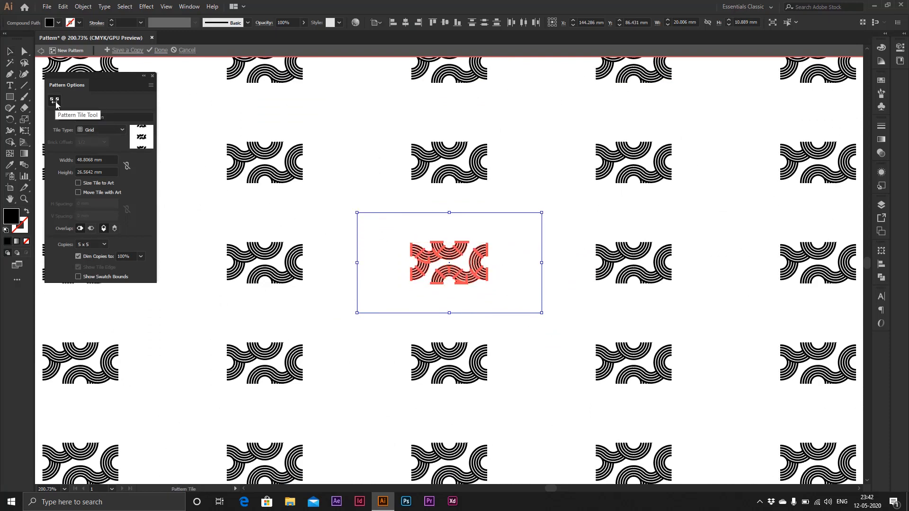
pyautogui.moveTo(541, 264); pyautogui.dragTo(487, 263)
pyautogui.moveTo(357, 263); pyautogui.dragTo(412, 272)
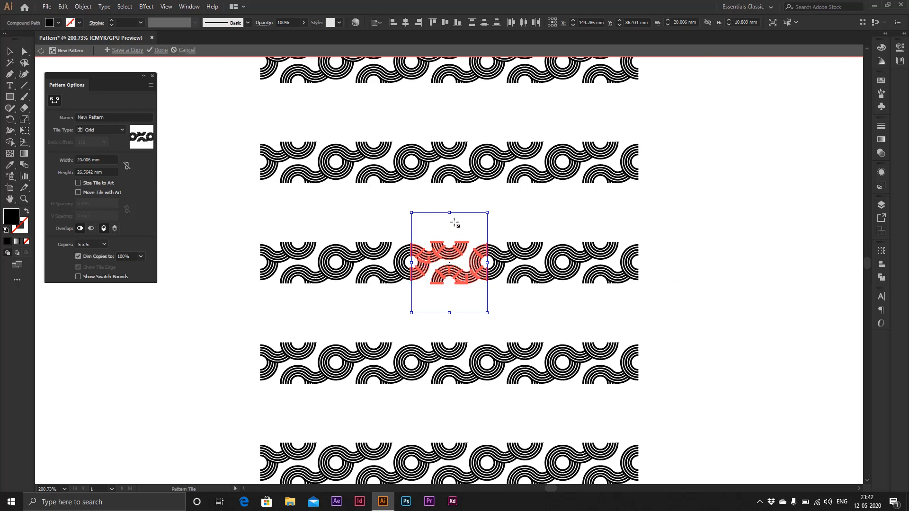
pyautogui.moveTo(449, 212); pyautogui.dragTo(450, 244)
pyautogui.moveTo(450, 315); pyautogui.dragTo(451, 284)
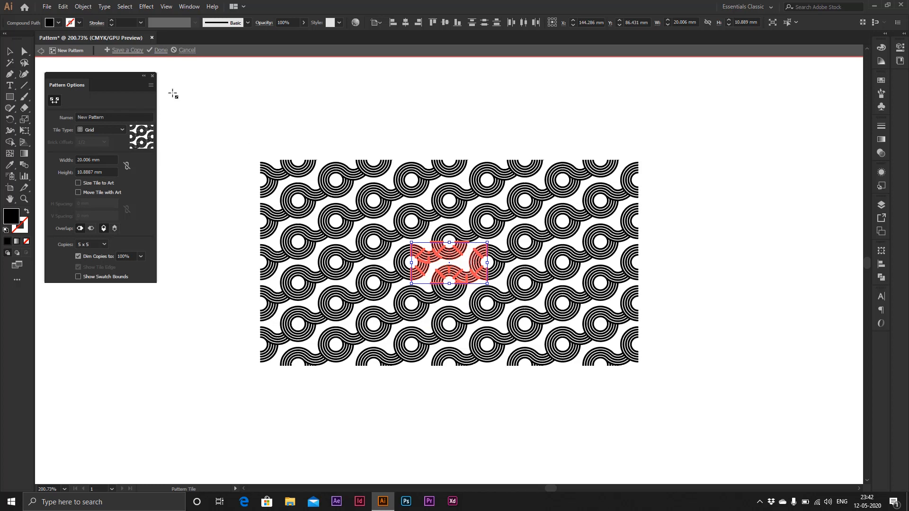
pyautogui.click(159, 54)
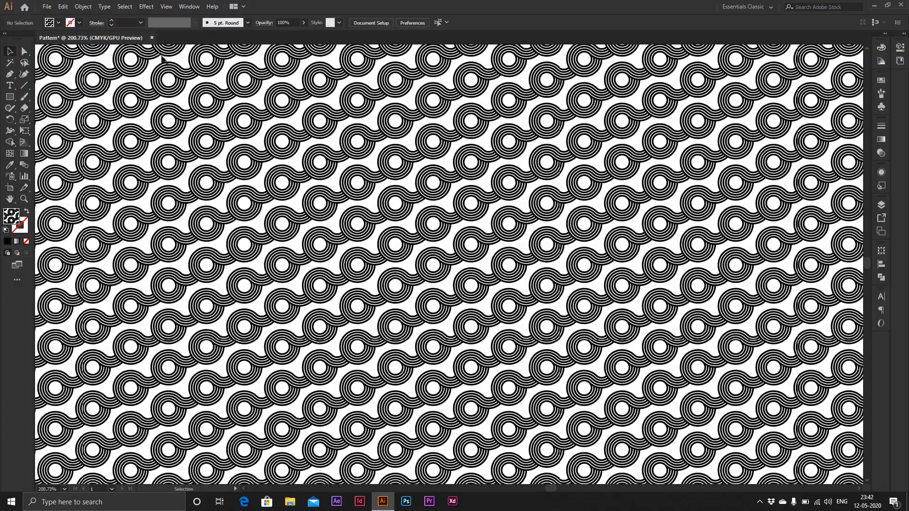
# - Fill the artboard-sized rectangle with the New Pattern 2 swatch, the one with the black background
pyautogui.press('z')
pyautogui.moveTo(504, 251); pyautogui.dragTo(450, 209)
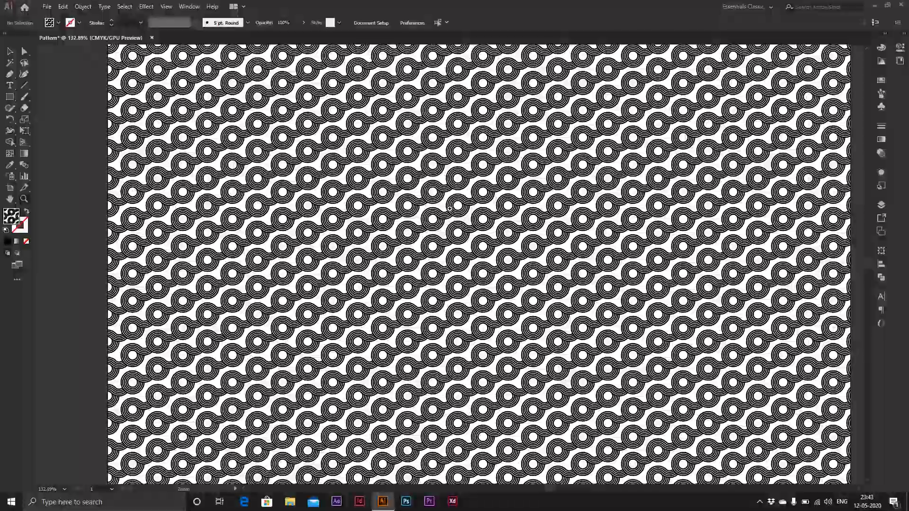
pyautogui.hotkey('ctrl', '0')
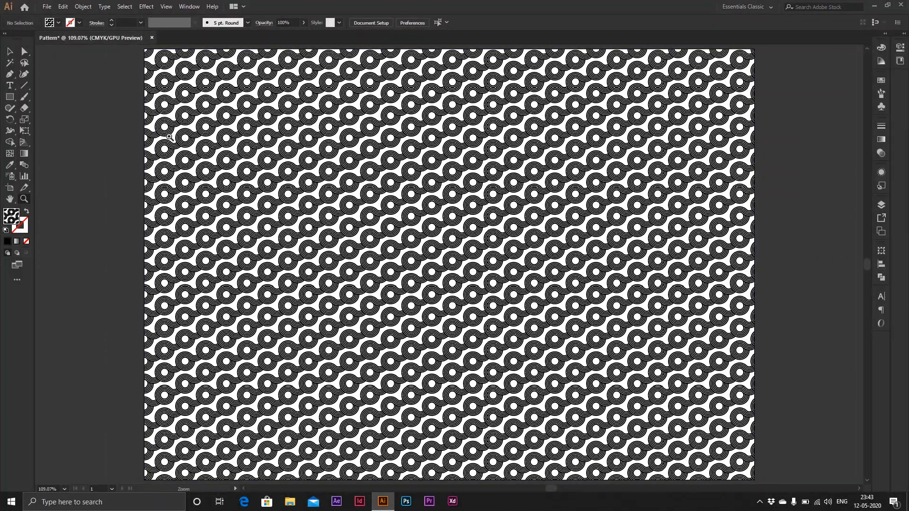
pyautogui.press('v')
pyautogui.click(327, 191)
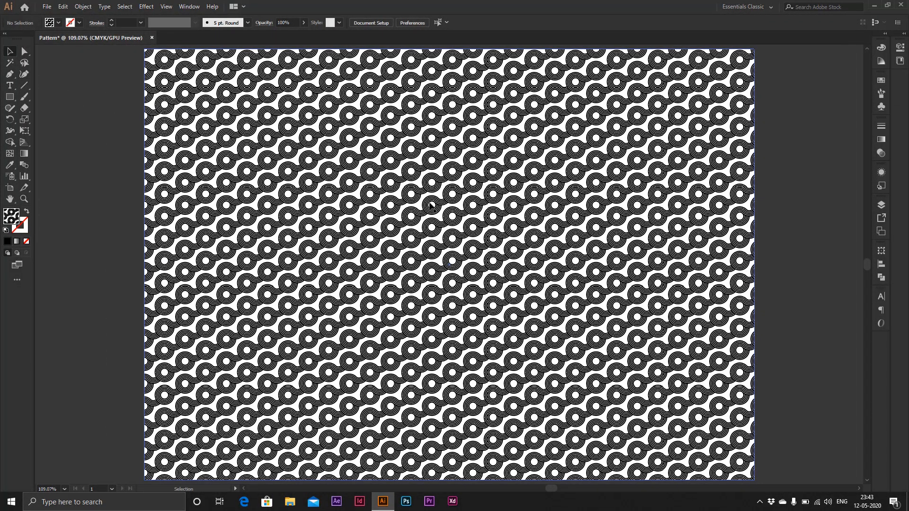
pyautogui.click(883, 81)
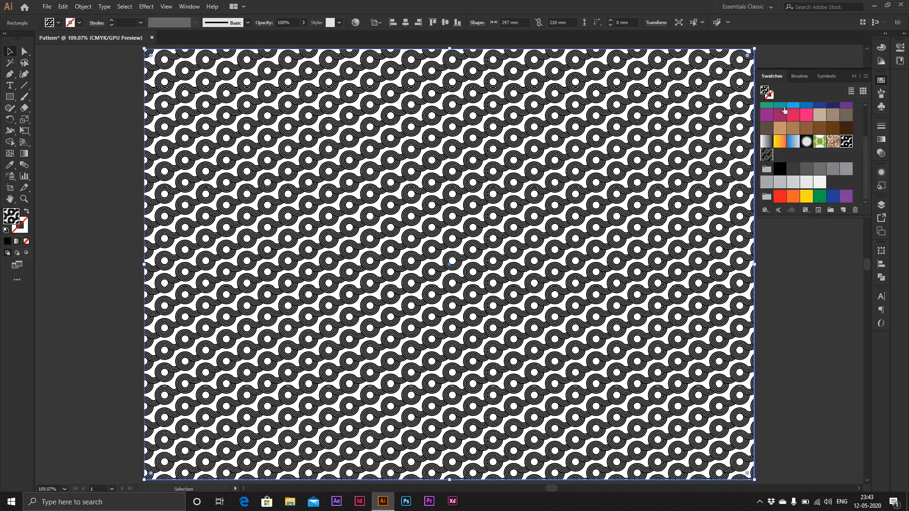
pyautogui.click(766, 155)
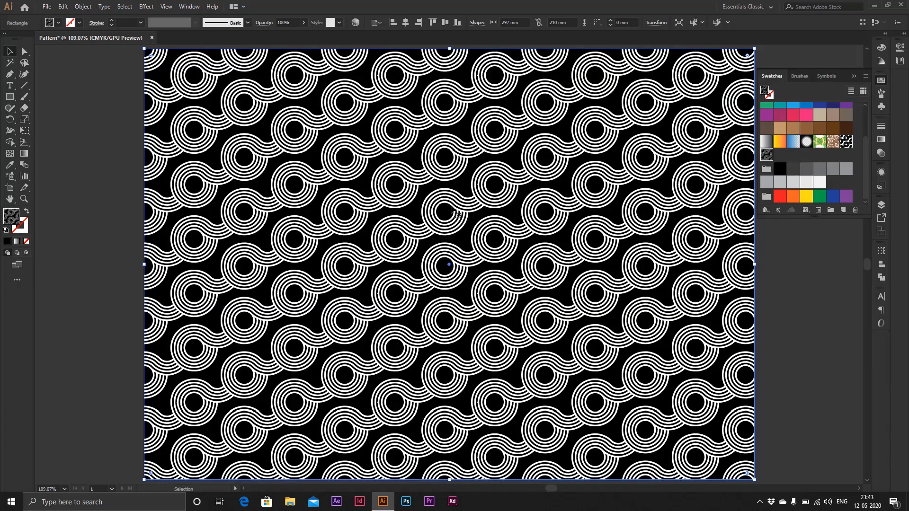
# - Open New Pattern 2 for editing, scale its artwork down proportionally to about 25 × 13.7 mm, and deselect it
pyautogui.doubleClick(766, 154)
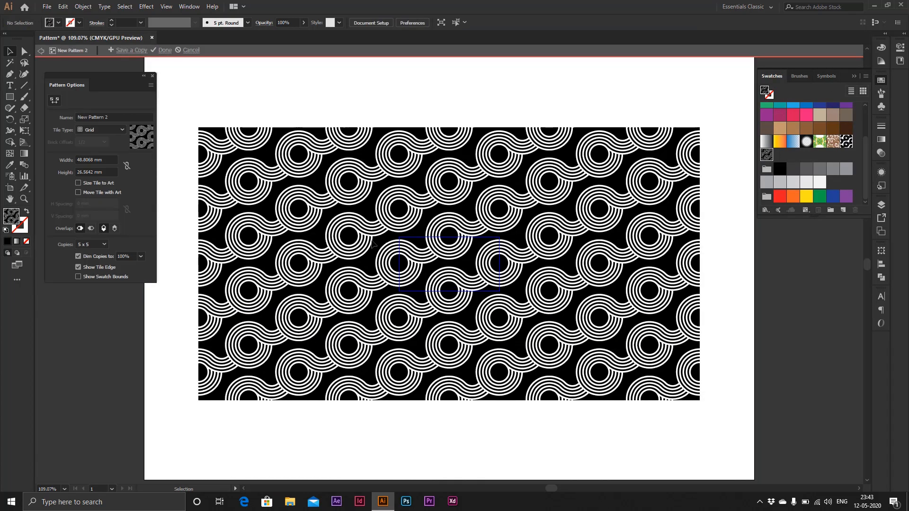
pyautogui.moveTo(542, 308); pyautogui.dragTo(475, 279)
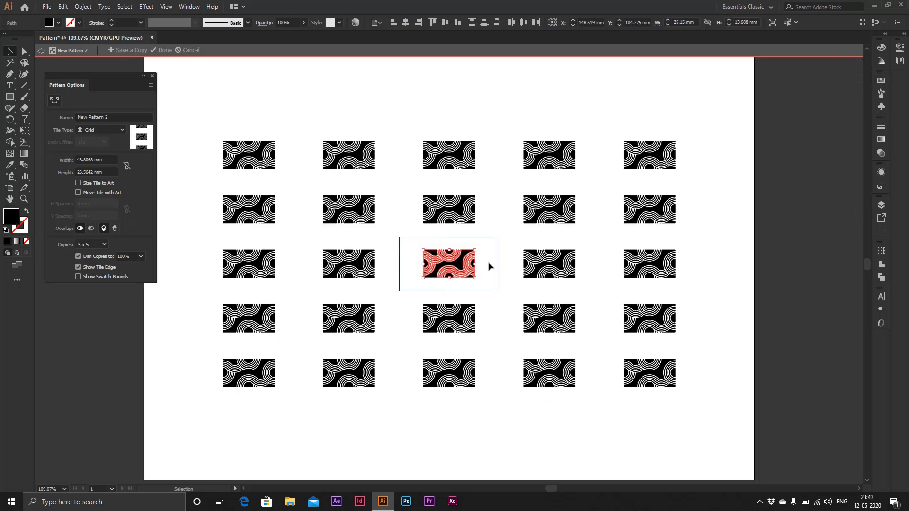
pyautogui.click(490, 266)
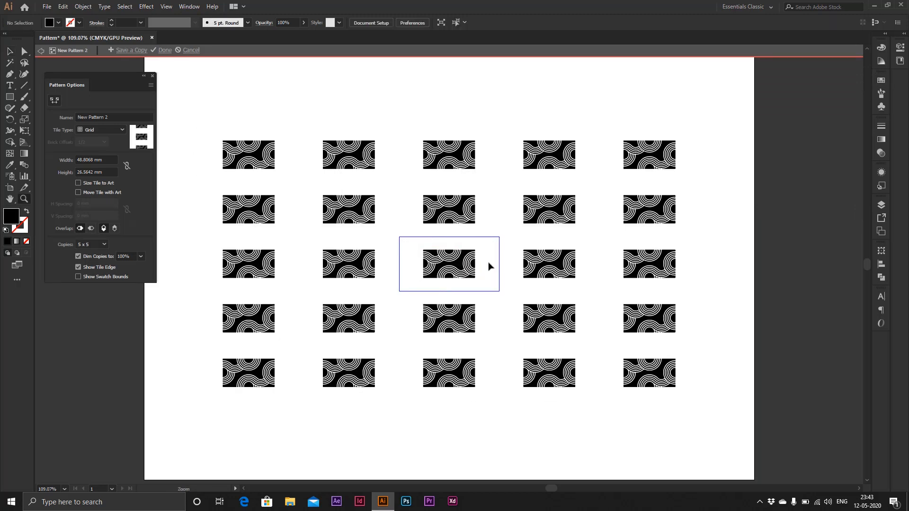
# - Fit New Pattern 2's tile to the scaled artwork with the Pattern Tile Tool, about 25.15 × 13.65 mm, and finish editing the pattern
pyautogui.moveTo(413, 252); pyautogui.dragTo(531, 294)
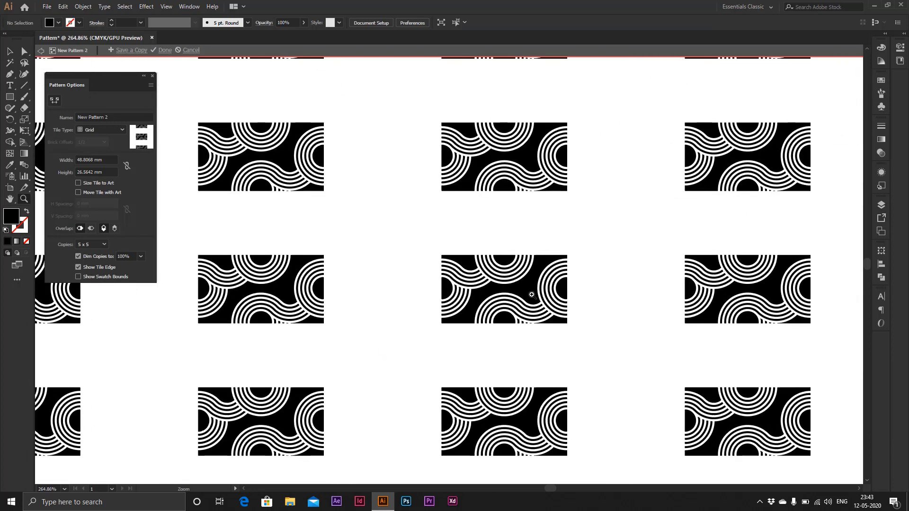
pyautogui.click(55, 101)
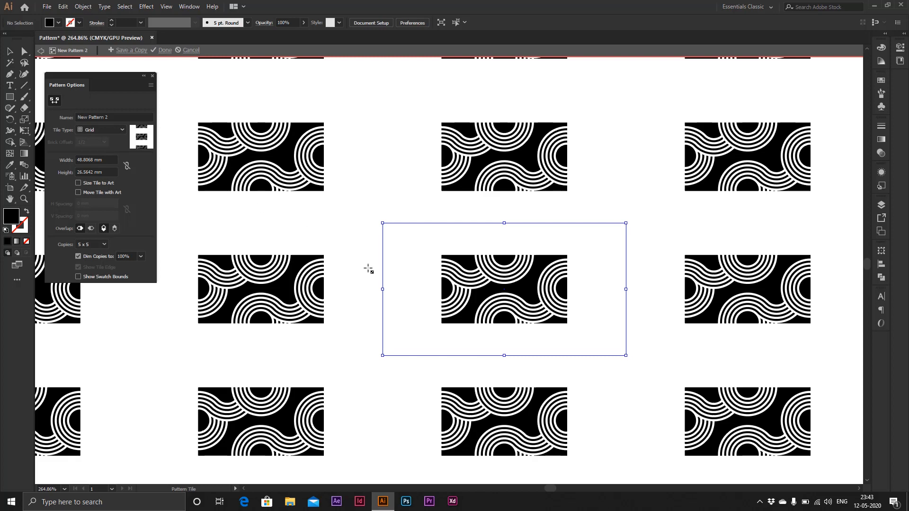
pyautogui.moveTo(383, 290); pyautogui.dragTo(442, 290)
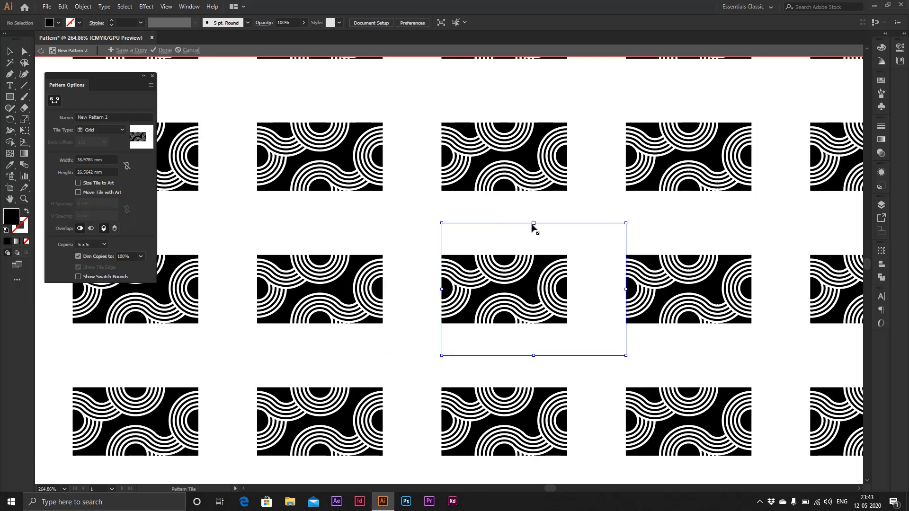
pyautogui.moveTo(534, 223); pyautogui.dragTo(534, 255)
pyautogui.moveTo(533, 356); pyautogui.dragTo(534, 324)
pyautogui.moveTo(626, 290); pyautogui.dragTo(567, 289)
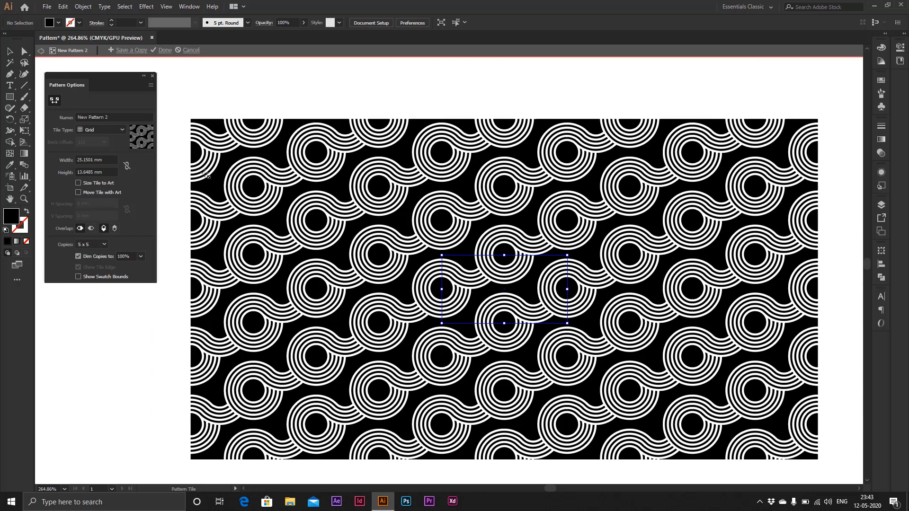
pyautogui.click(51, 102)
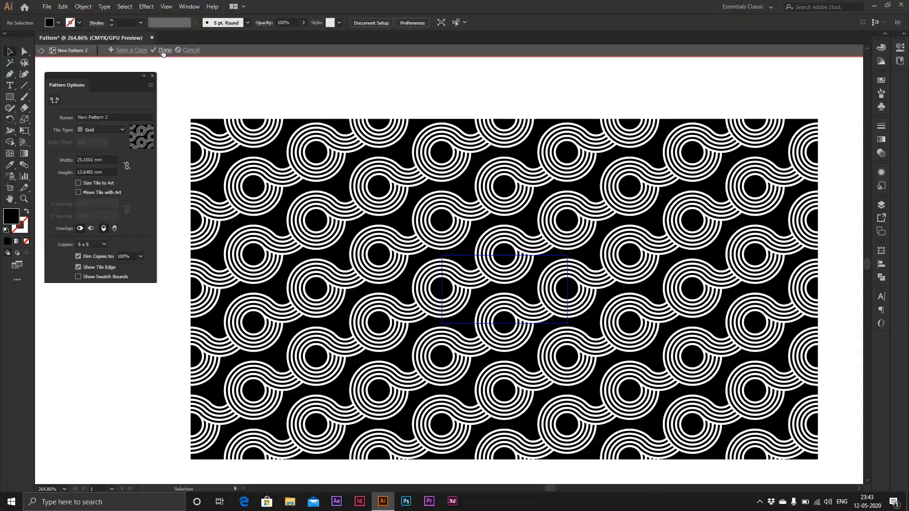
pyautogui.click(163, 51)
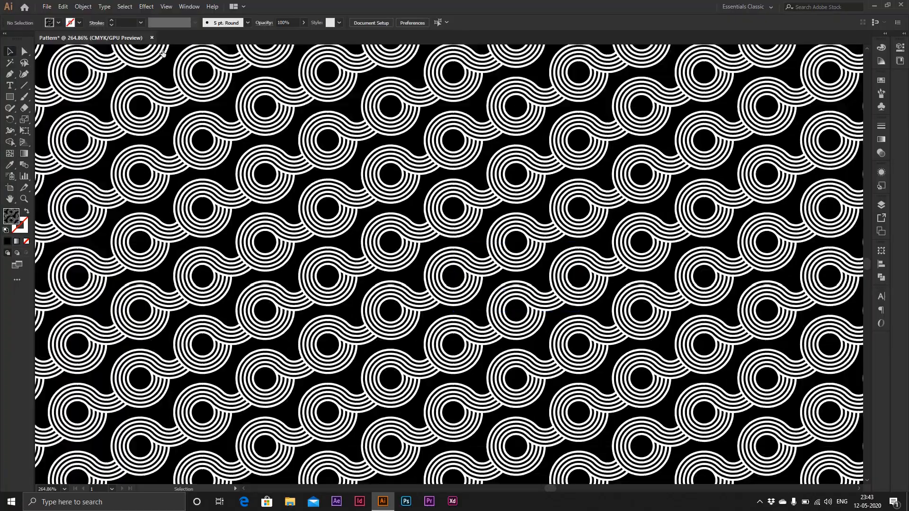
# - Examine the scaled pattern across the whole artboard and deselect the rectangle
pyautogui.click(388, 154)
pyautogui.press('z')
pyautogui.moveTo(449, 207); pyautogui.dragTo(358, 148)
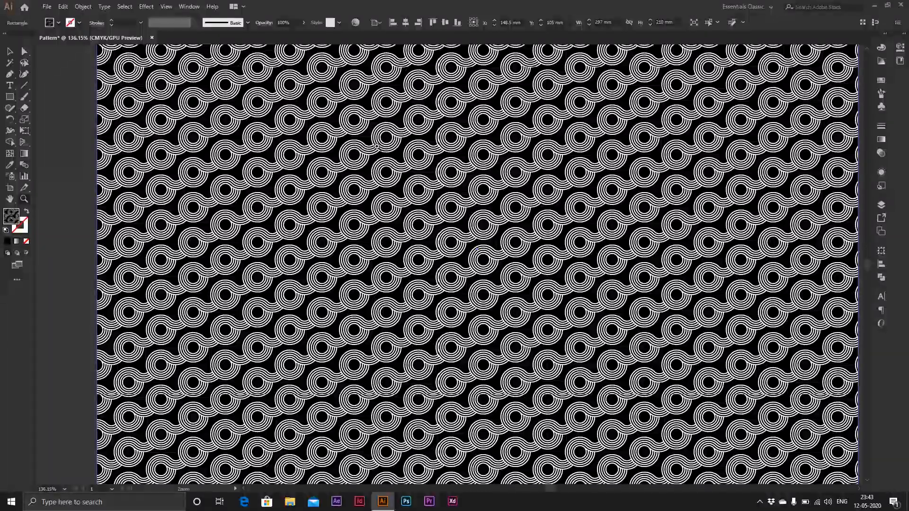
pyautogui.hotkey('ctrl', '0')
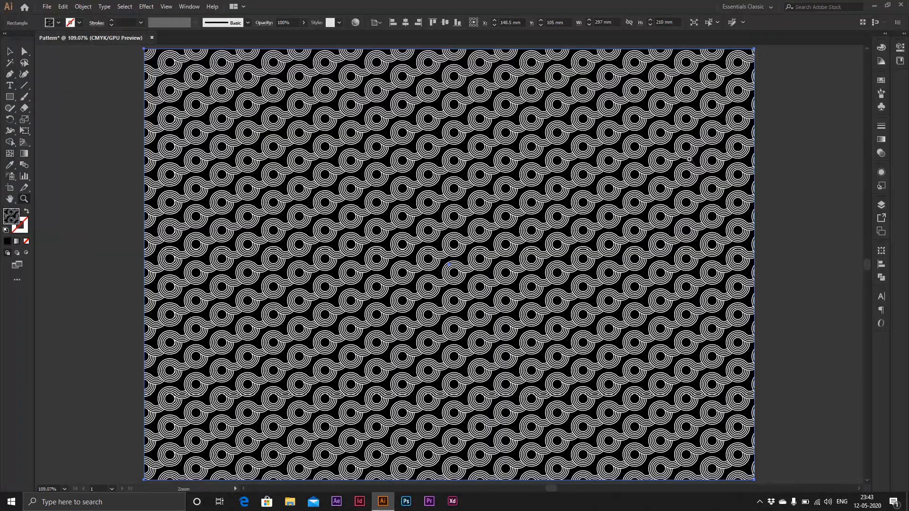
pyautogui.press('v')
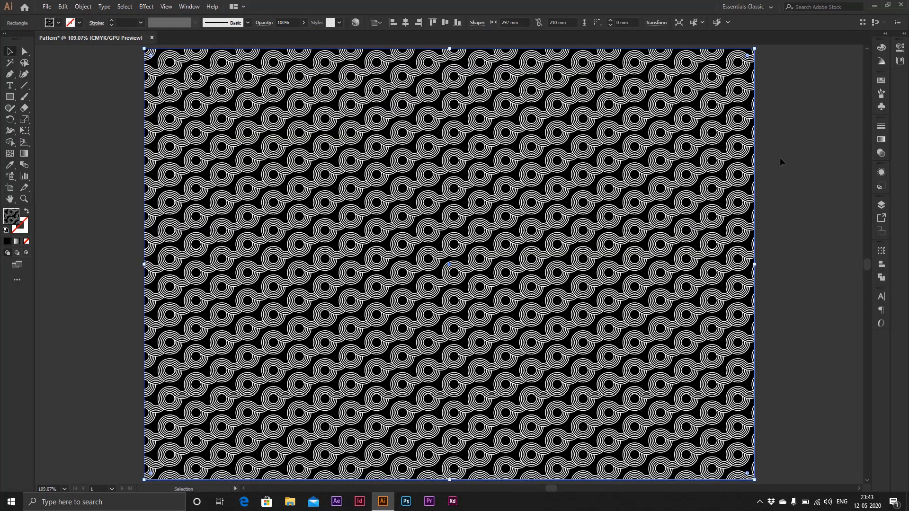
pyautogui.click(780, 159)
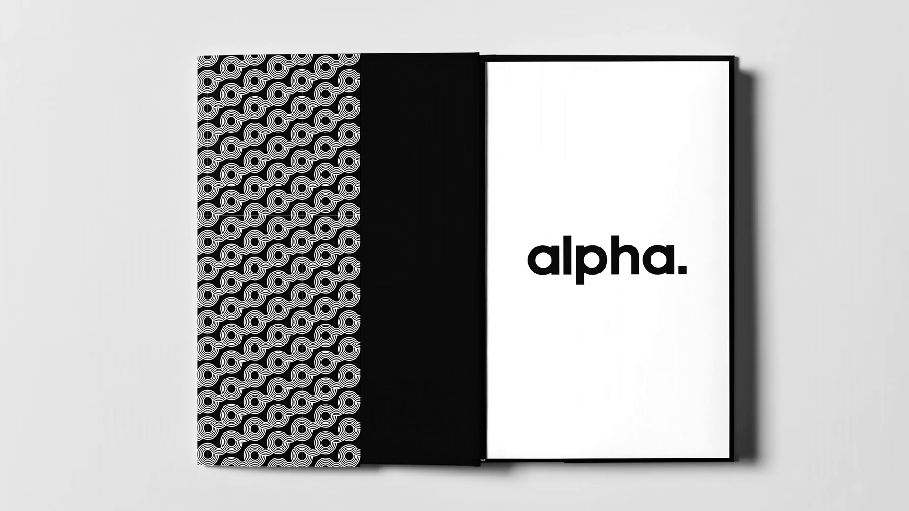